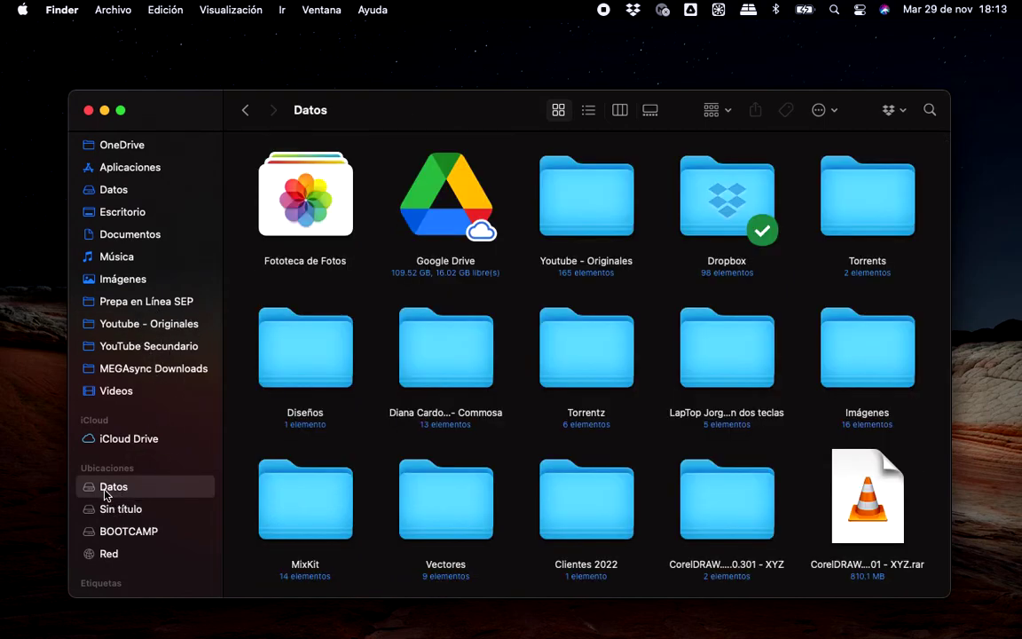
Search the Youtube - Originales folder for "jpg"
{"action": "left_click", "coordinate": [148, 324]}
{"action": "scroll", "coordinate": [567, 320], "scroll_direction": "up", "scroll_amount": 10}
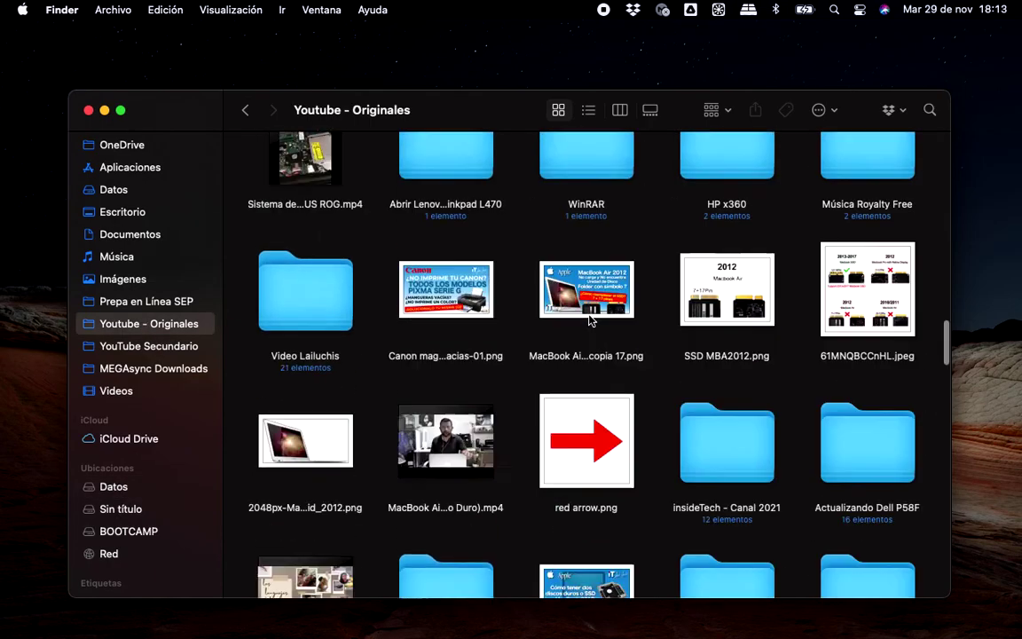
{"action": "scroll", "coordinate": [588, 319], "scroll_direction": "up", "scroll_amount": 10}
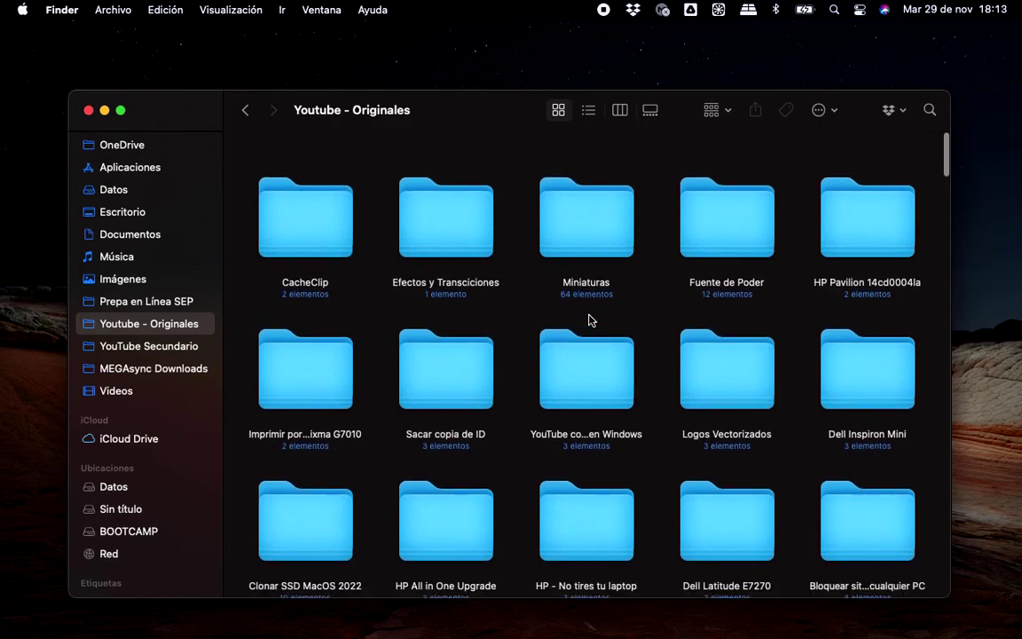
{"action": "scroll", "coordinate": [615, 464], "scroll_direction": "up", "scroll_amount": 3}
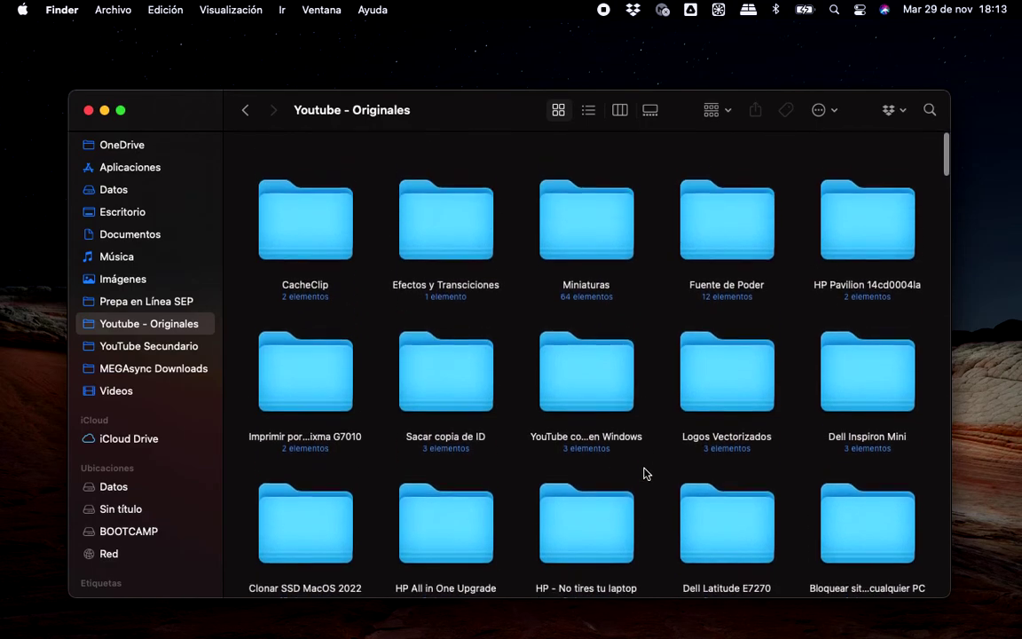
{"action": "left_click", "coordinate": [928, 109]}
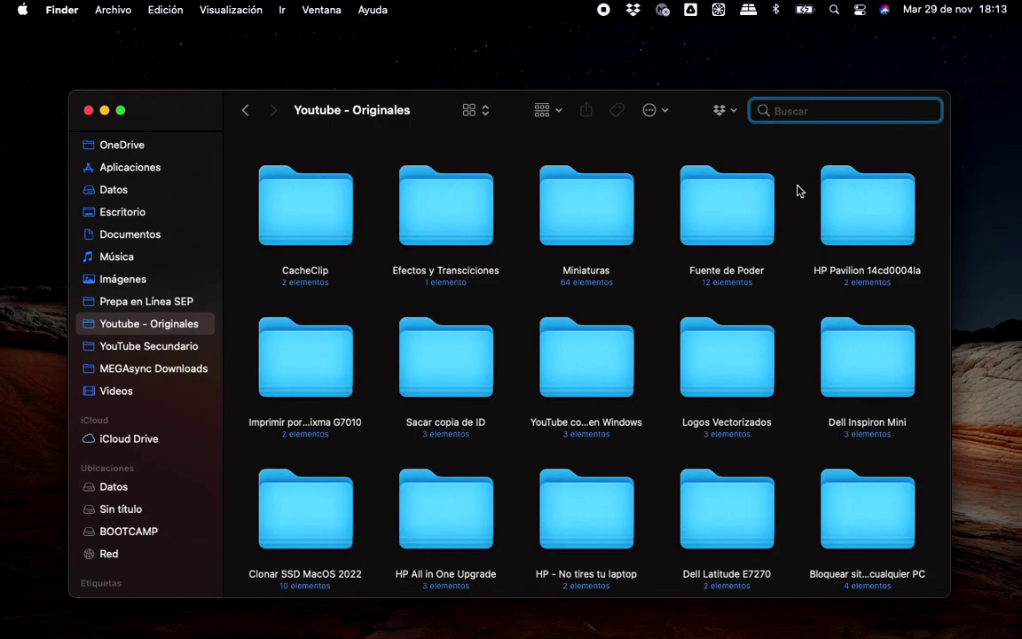
{"action": "type", "text": "jpg"}
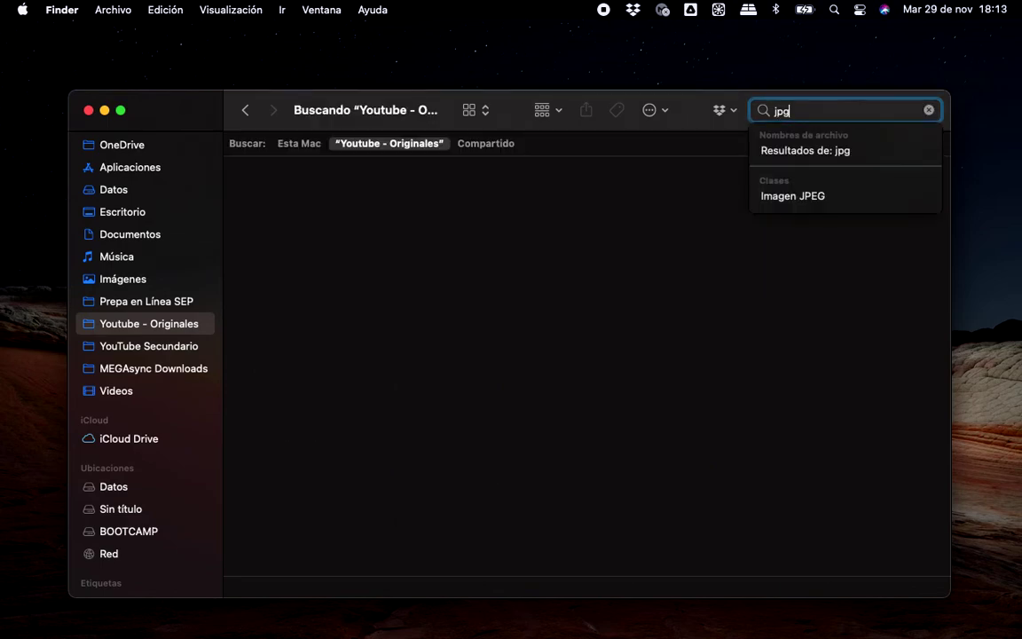
{"action": "key", "text": "Return"}
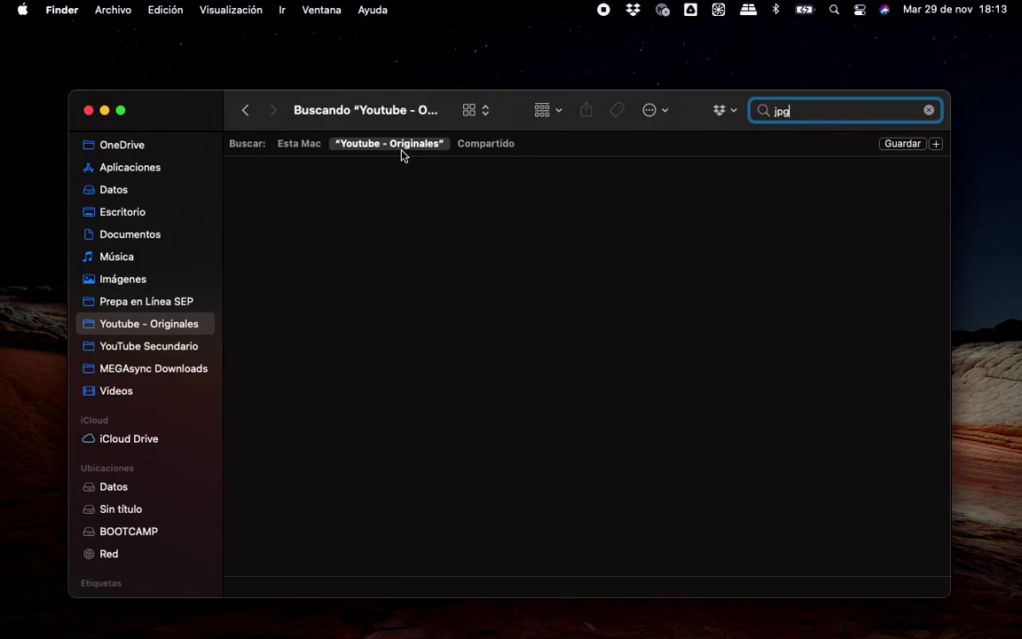
Clear the jpg search and return to the Youtube - Originales folder
{"action": "double_click", "coordinate": [803, 109]}
{"action": "key", "text": "BackSpace"}
{"action": "left_click", "coordinate": [141, 347]}
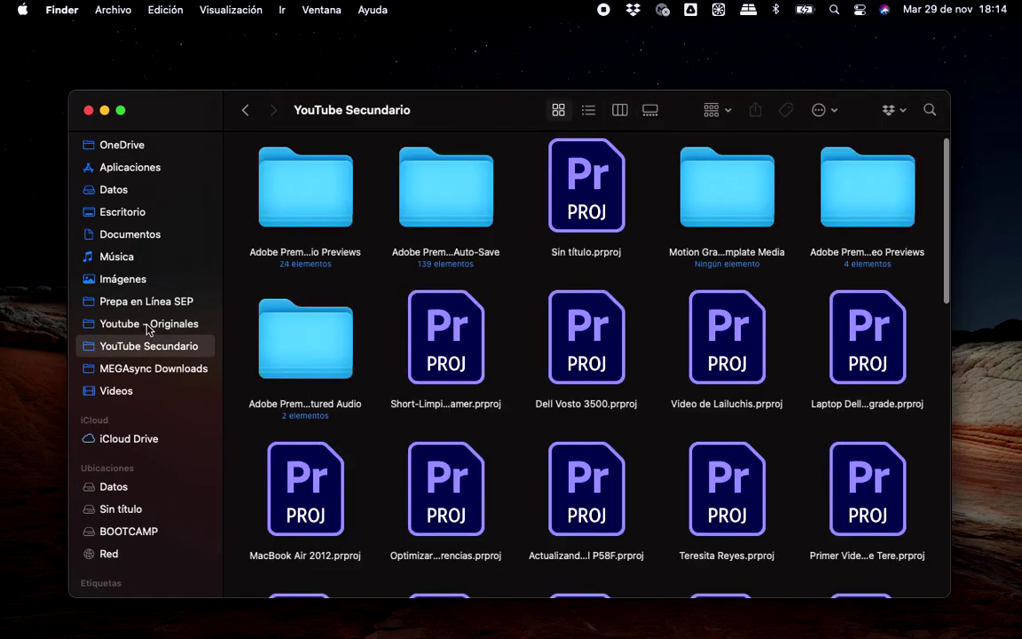
{"action": "left_click", "coordinate": [141, 323]}
Search the Youtube - Originales folder for "png", and close the Finder window from the Datos drive
{"action": "scroll", "coordinate": [659, 388], "scroll_direction": "down", "scroll_amount": 15}
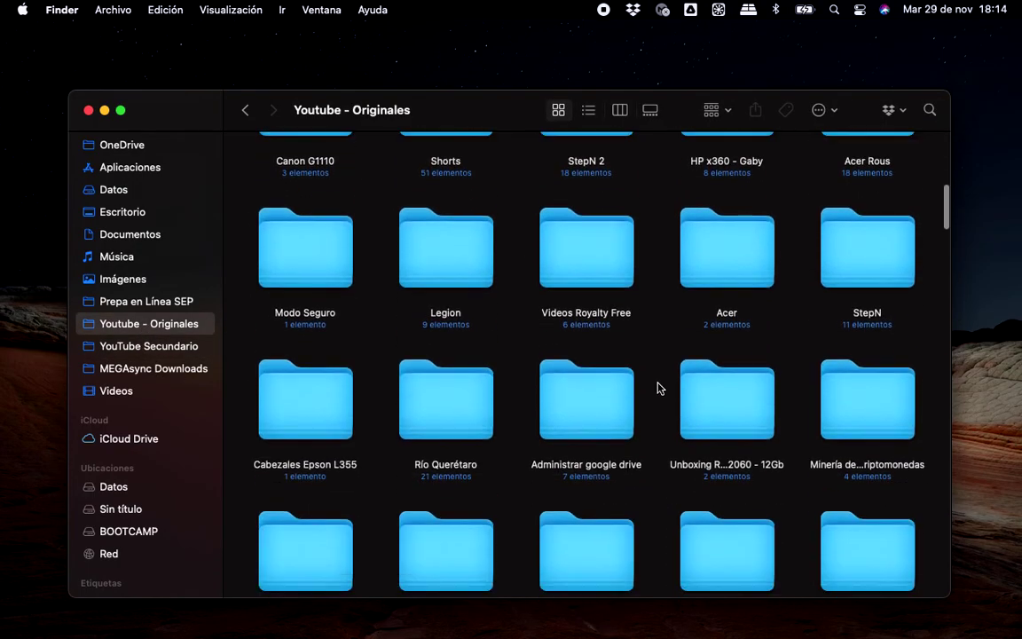
{"action": "scroll", "coordinate": [659, 388], "scroll_direction": "down", "scroll_amount": 3}
{"action": "scroll", "coordinate": [659, 388], "scroll_direction": "up", "scroll_amount": 3}
{"action": "scroll", "coordinate": [659, 388], "scroll_direction": "down", "scroll_amount": 3}
{"action": "scroll", "coordinate": [660, 388], "scroll_direction": "up", "scroll_amount": 3}
{"action": "key", "text": "super+f"}
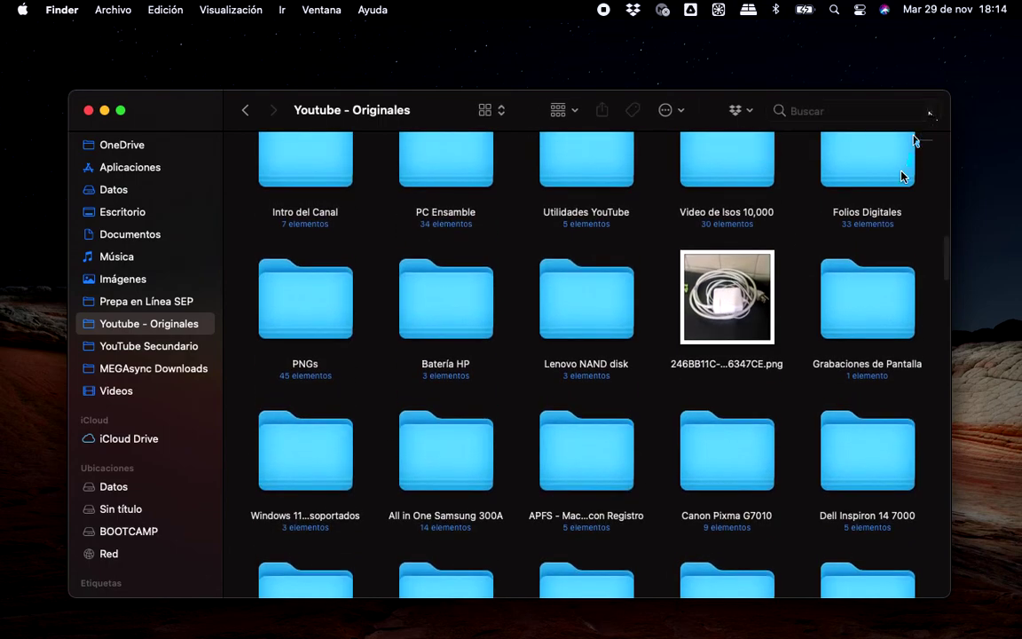
{"action": "type", "text": "png"}
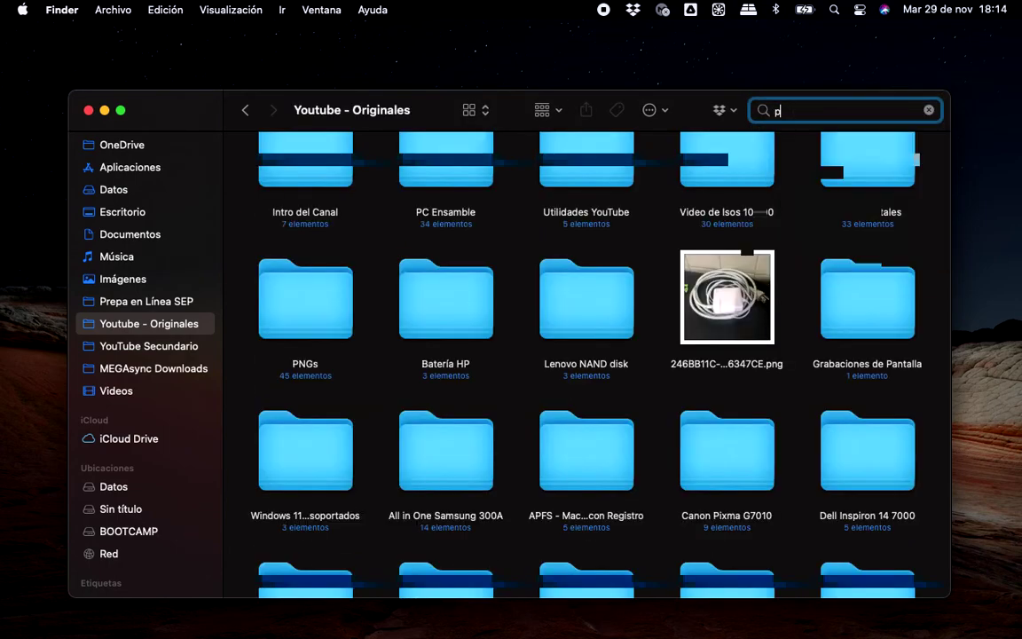
{"action": "key", "text": "Return"}
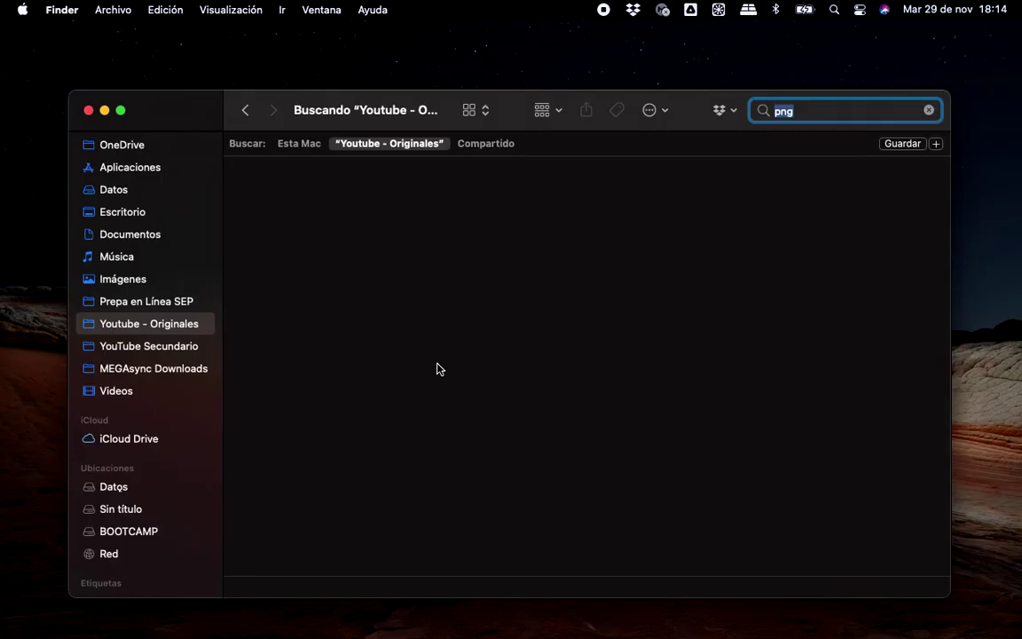
{"action": "left_click", "coordinate": [113, 486]}
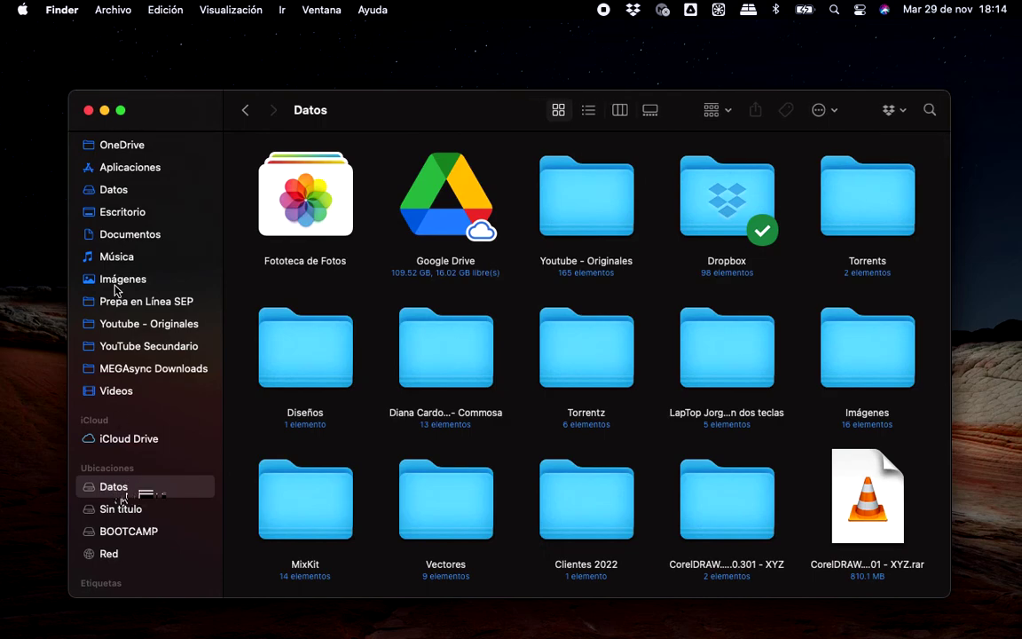
{"action": "left_click", "coordinate": [89, 111]}
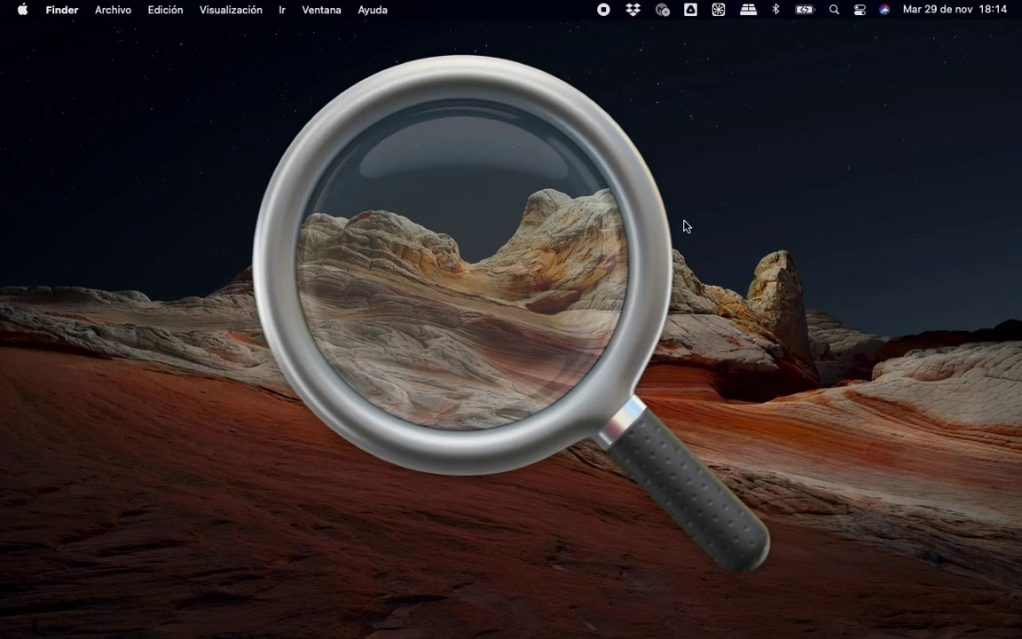
Open the Spotlight settings in Preferencias del Sistema and show the Privacidad list of excluded locations
{"action": "left_click", "coordinate": [22, 10]}
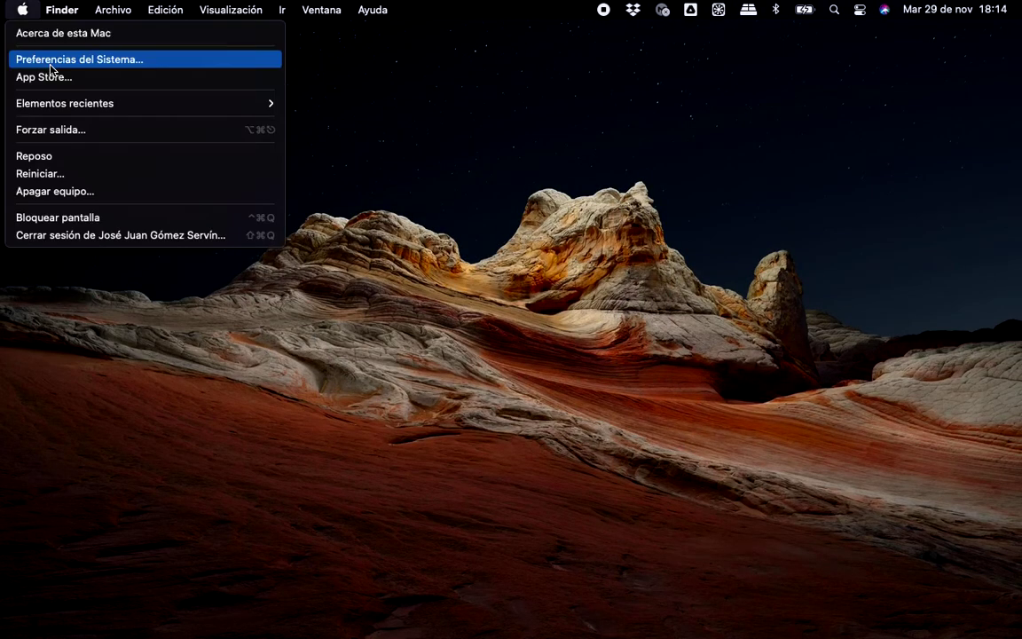
{"action": "left_click", "coordinate": [53, 59]}
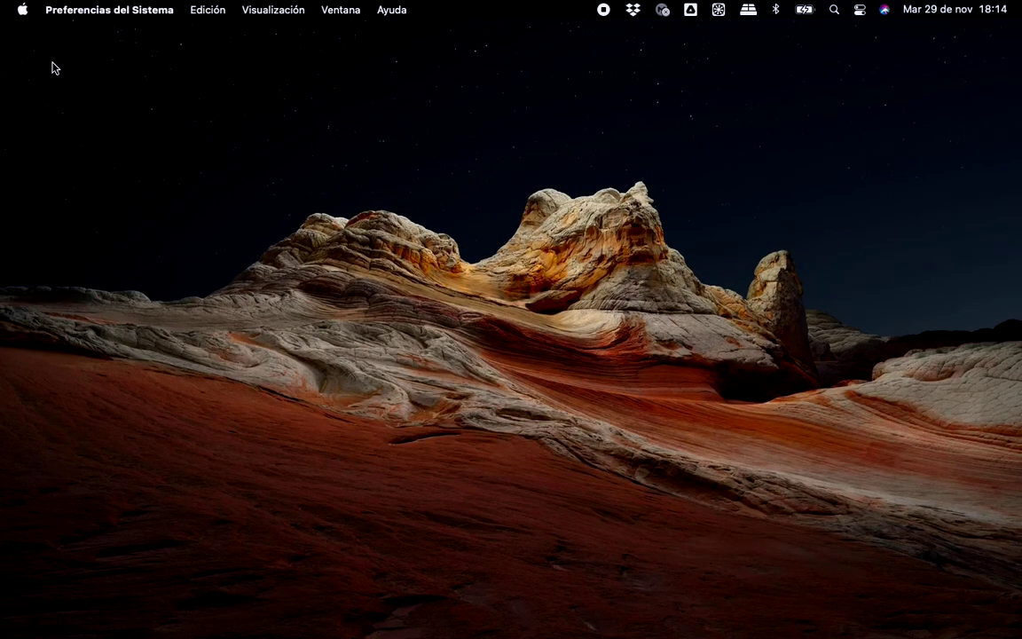
{"action": "mouse_move", "coordinate": [536, 626]}
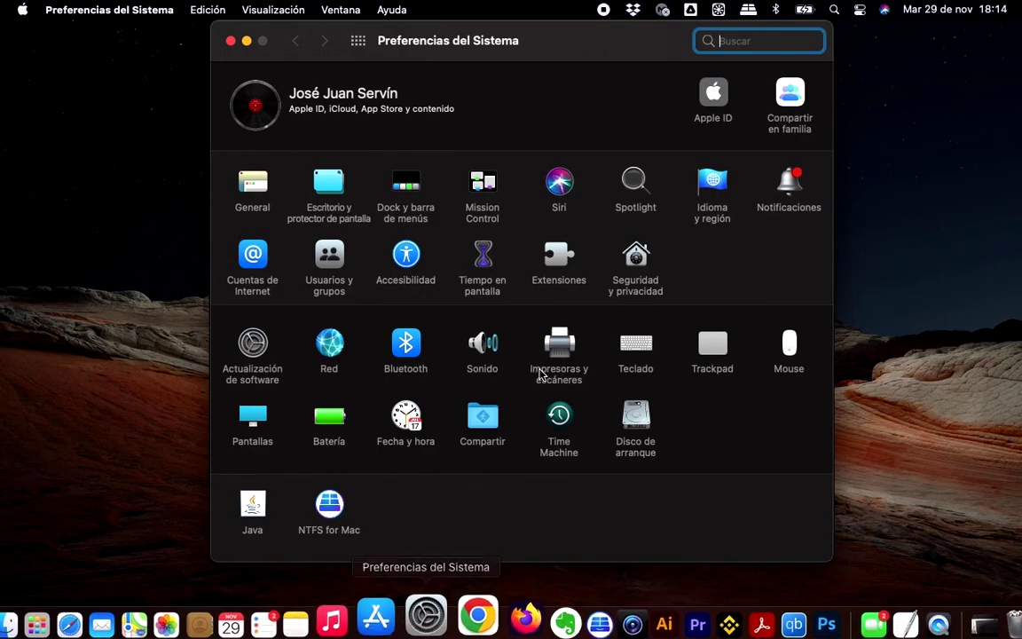
{"action": "left_click", "coordinate": [634, 183]}
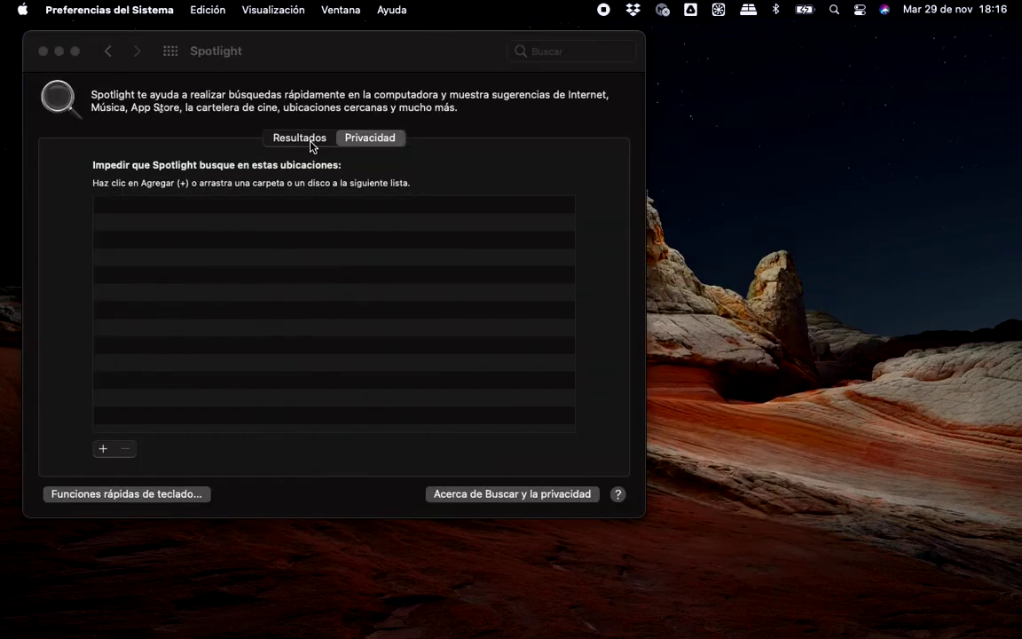
{"action": "left_click", "coordinate": [301, 140]}
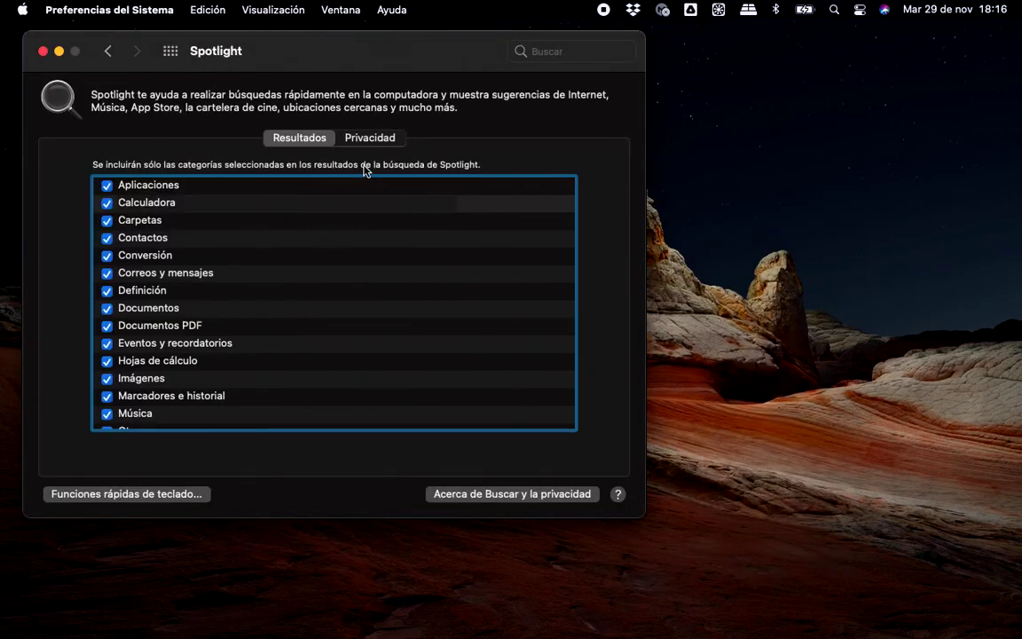
{"action": "left_click", "coordinate": [366, 141]}
{"action": "left_click_drag", "start_coordinate": [359, 53], "coordinate": [503, 147]}
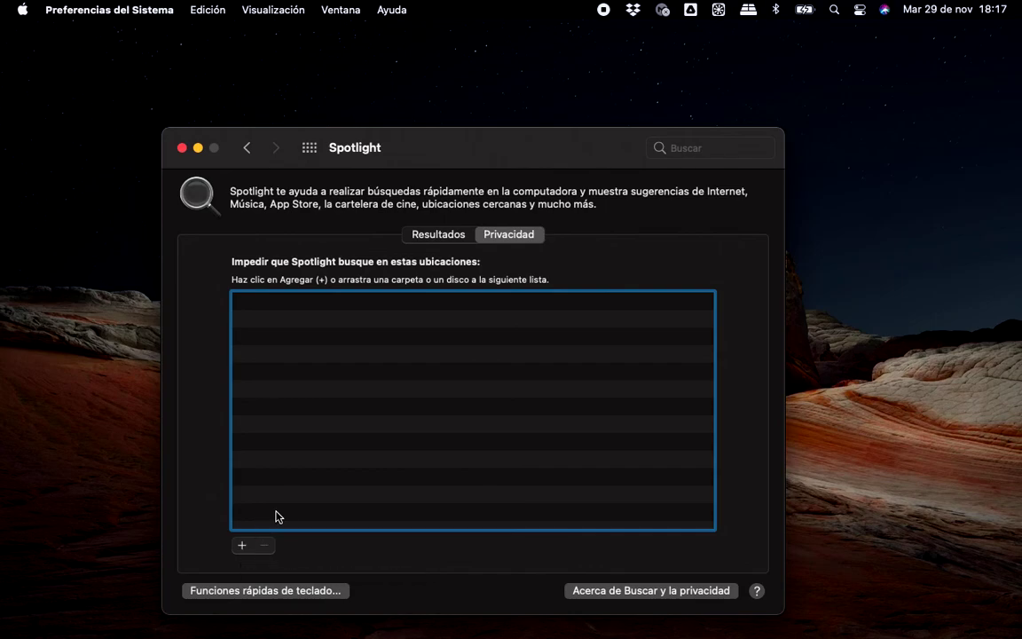
Add the Datos drive from the computer's top level to the locations Spotlight must not search
{"action": "left_click", "coordinate": [242, 546]}
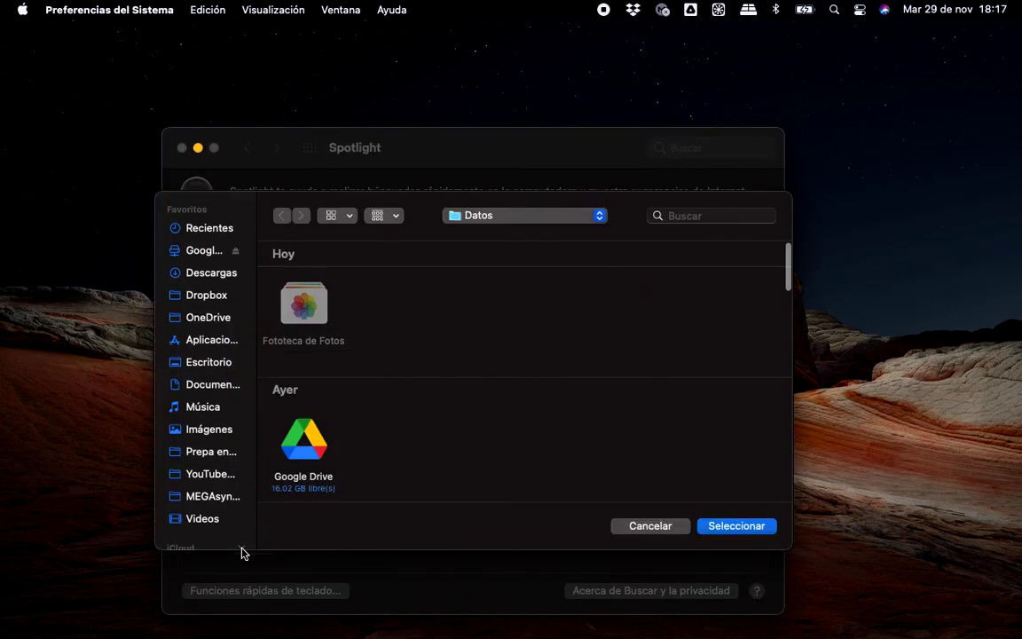
{"action": "scroll", "coordinate": [218, 426], "scroll_direction": "down", "scroll_amount": 5}
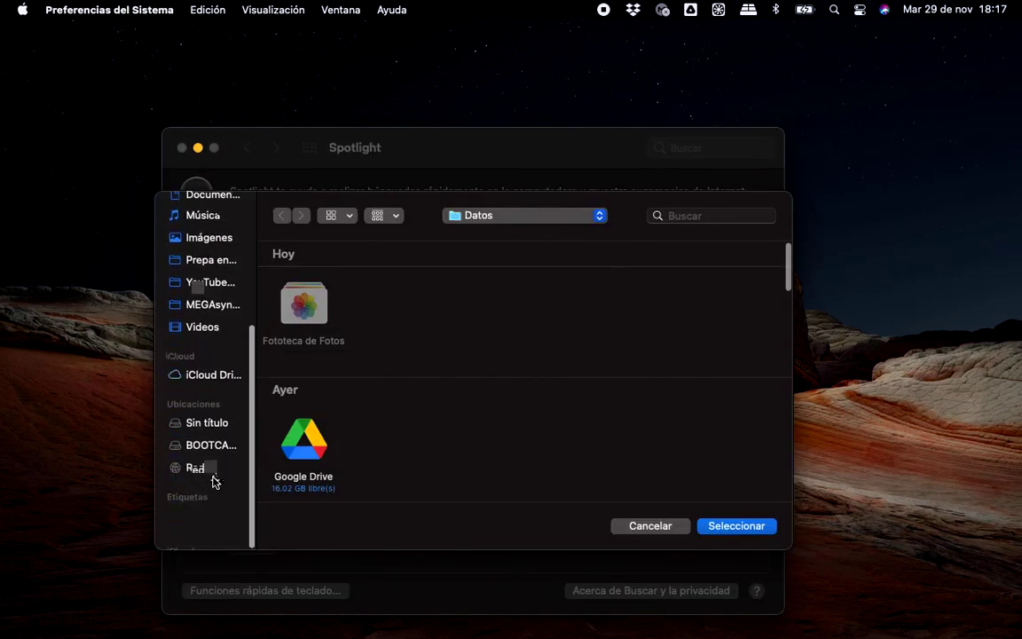
{"action": "scroll", "coordinate": [214, 470], "scroll_direction": "up", "scroll_amount": 5}
{"action": "left_click", "coordinate": [492, 222]}
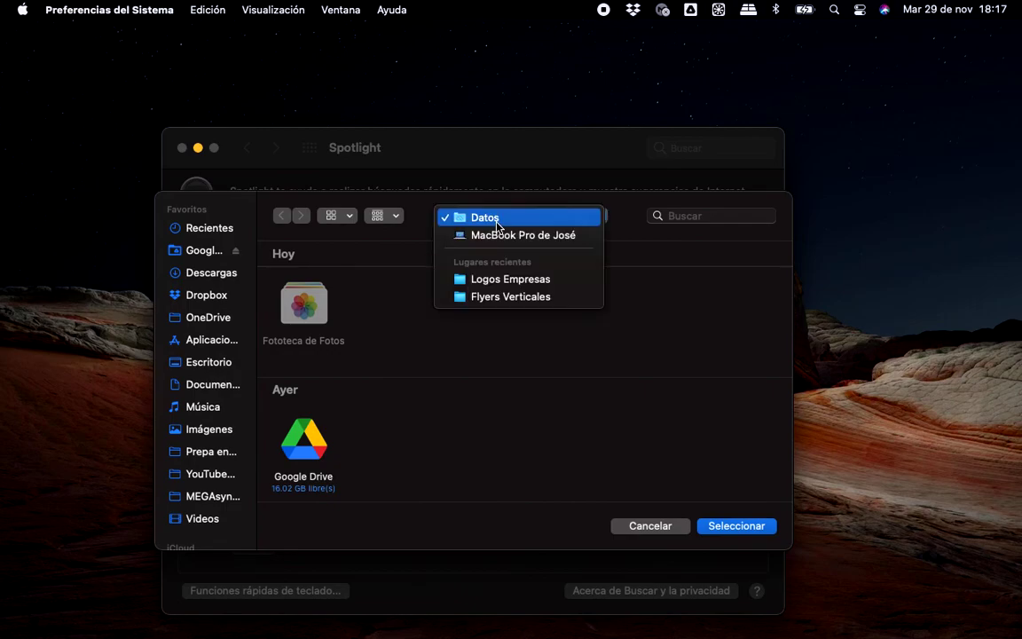
{"action": "left_click", "coordinate": [497, 233]}
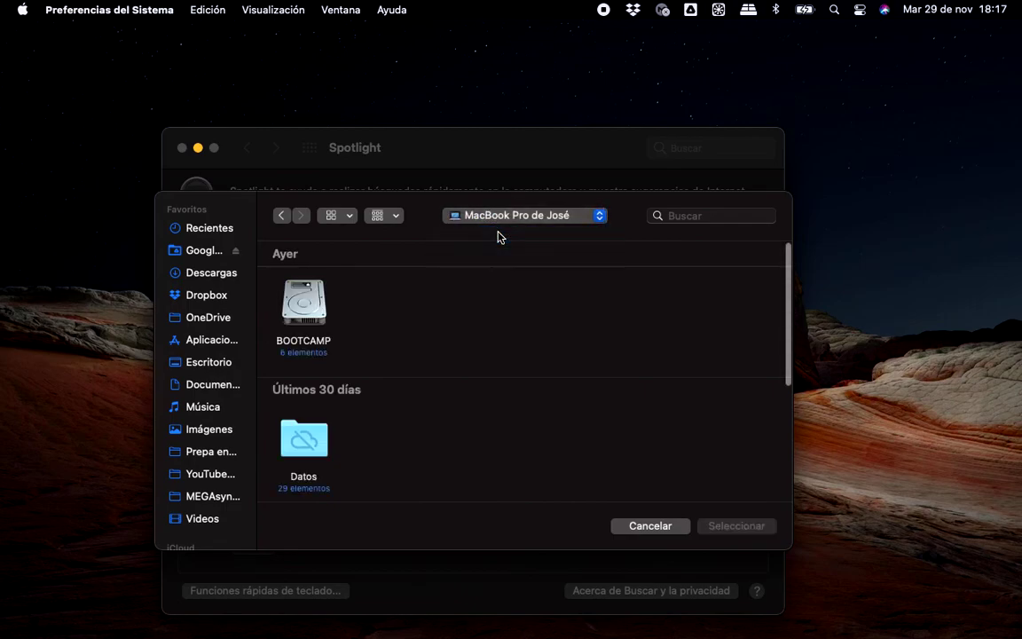
{"action": "scroll", "coordinate": [404, 402], "scroll_direction": "down", "scroll_amount": 2}
{"action": "left_click", "coordinate": [304, 439]}
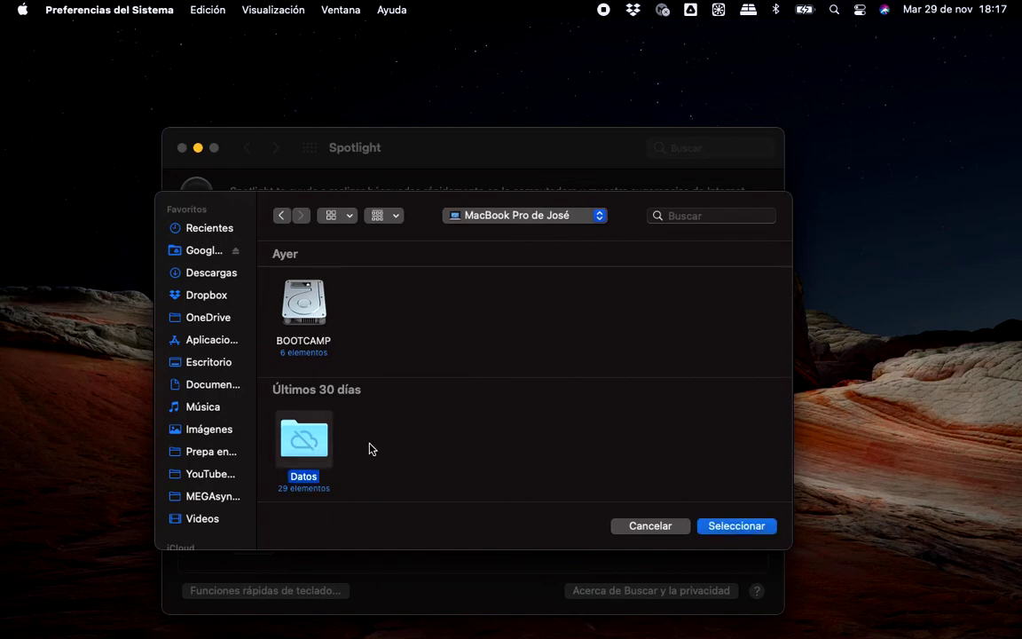
{"action": "left_click", "coordinate": [734, 525]}
View the computer's drives in Finder to check the Datos drive, and close the window
{"action": "left_click", "coordinate": [288, 36]}
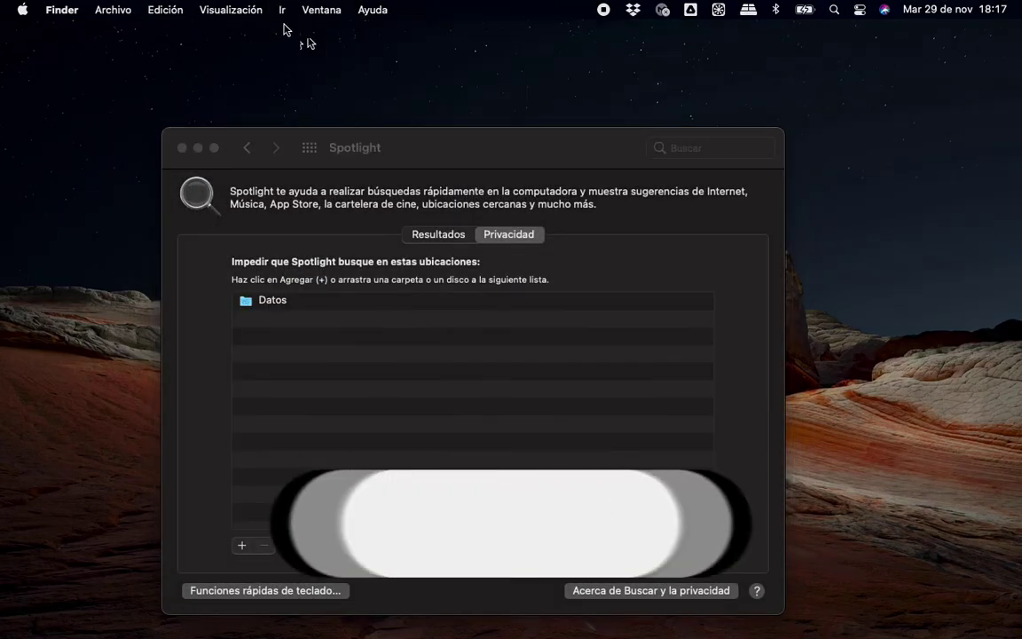
{"action": "left_click", "coordinate": [281, 9]}
{"action": "left_click", "coordinate": [286, 181]}
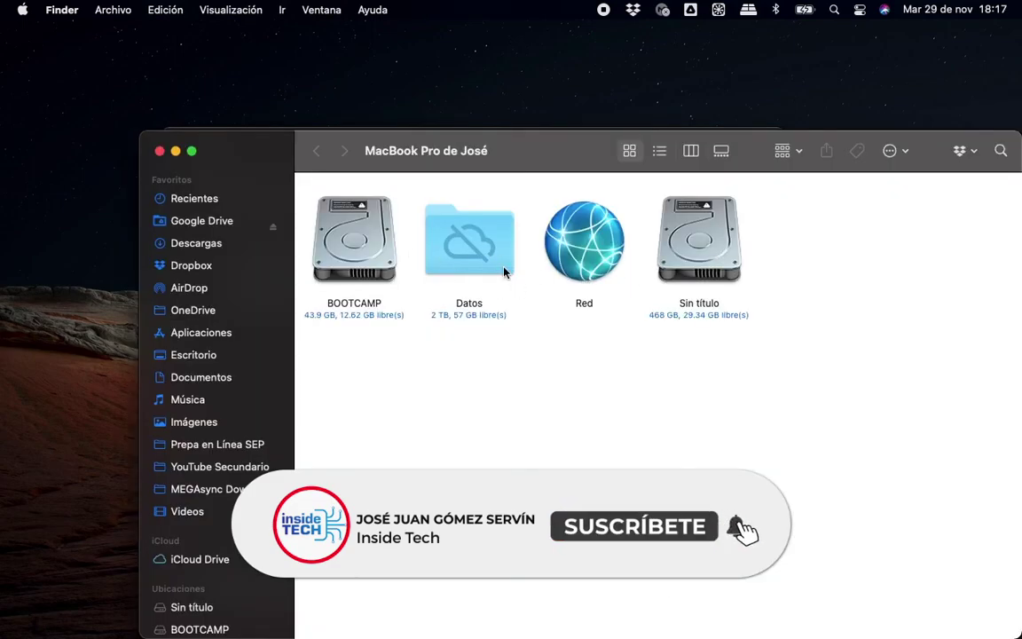
{"action": "left_click", "coordinate": [160, 151]}
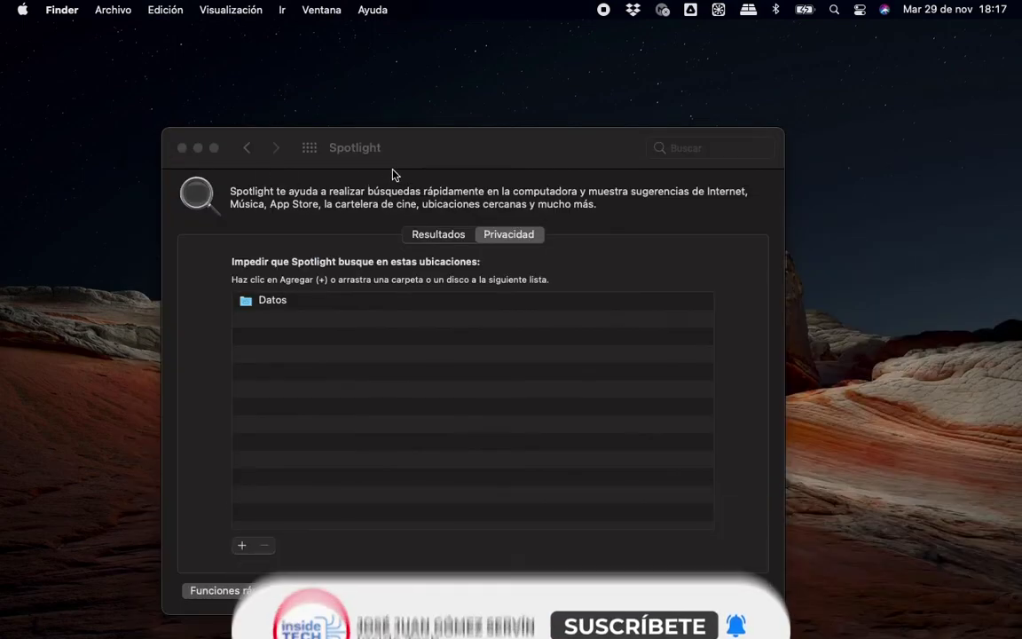
Close Preferencias del Sistema and reopen it at Spotlight's Privacidad list
{"action": "left_click_drag", "start_coordinate": [413, 157], "coordinate": [364, 105]}
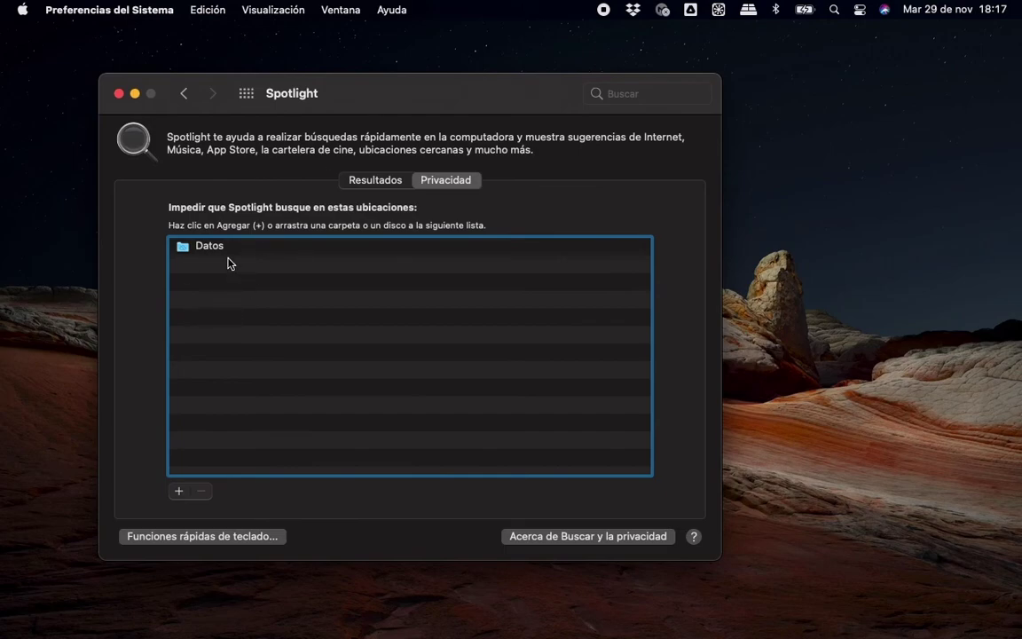
{"action": "left_click", "coordinate": [119, 93]}
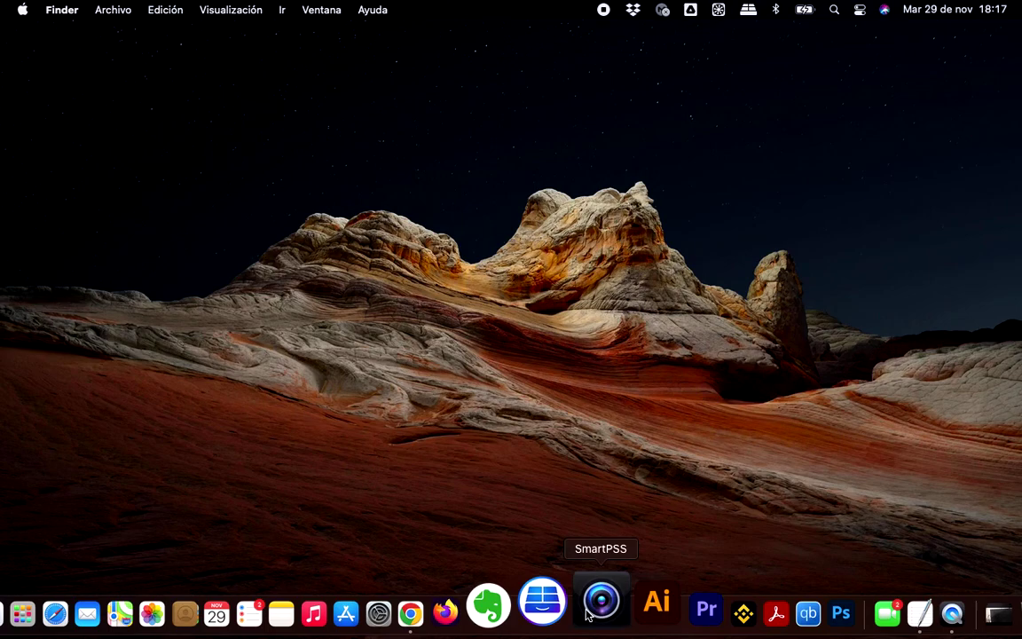
{"action": "mouse_move", "coordinate": [365, 625]}
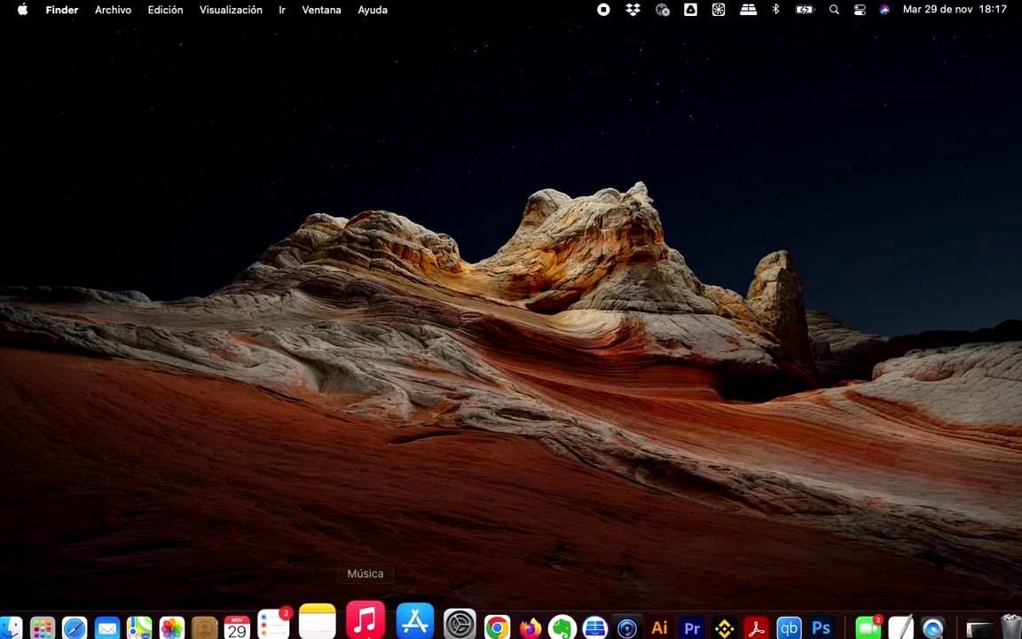
{"action": "left_click", "coordinate": [431, 604]}
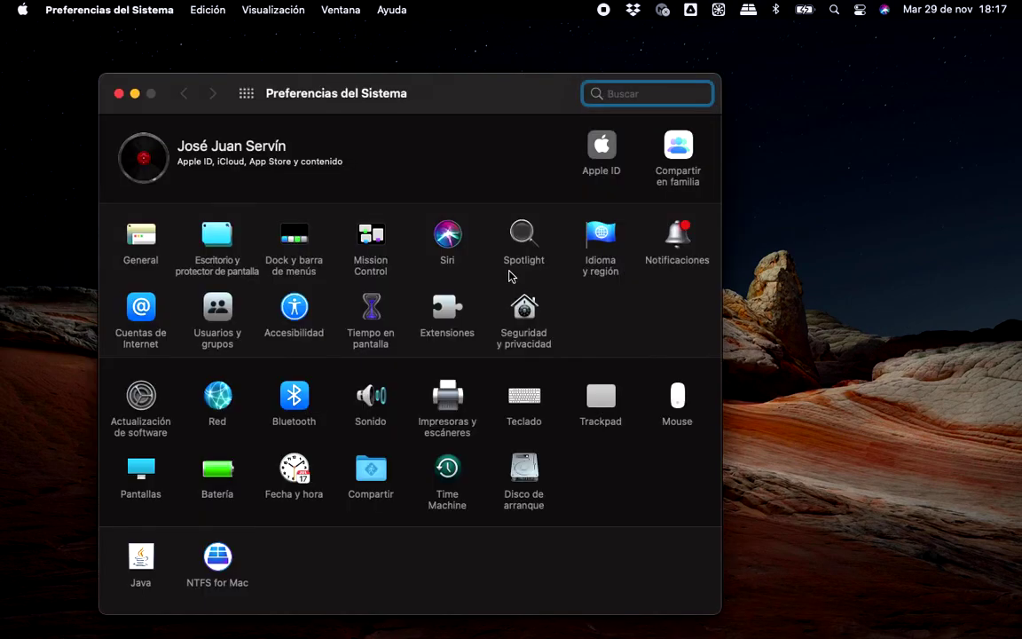
{"action": "left_click", "coordinate": [522, 237]}
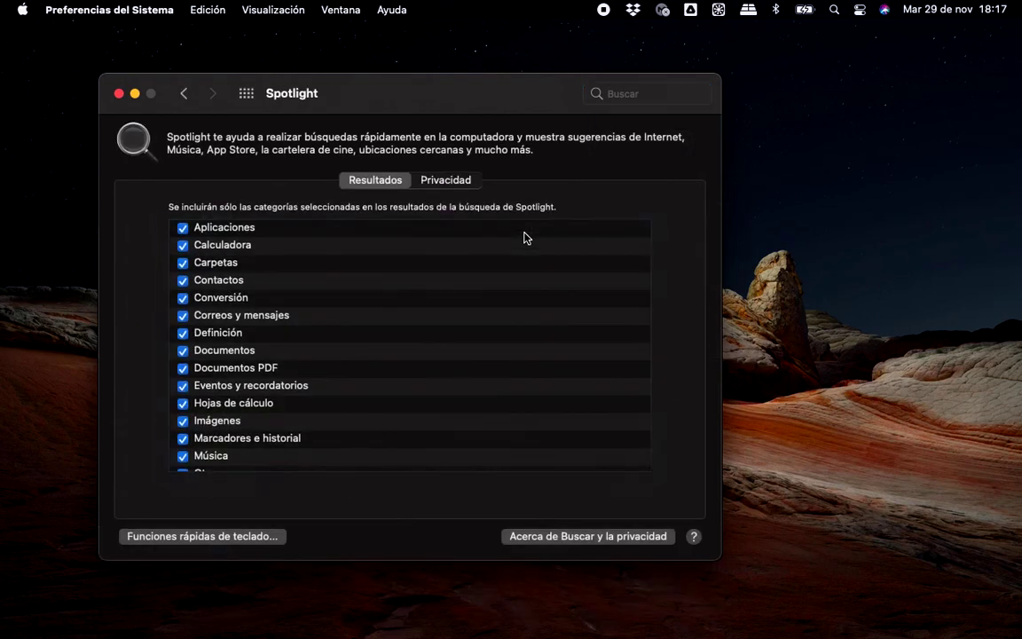
{"action": "left_click", "coordinate": [445, 181]}
Remove Datos from Spotlight's excluded locations and quit Preferencias del Sistema
{"action": "left_click", "coordinate": [222, 249]}
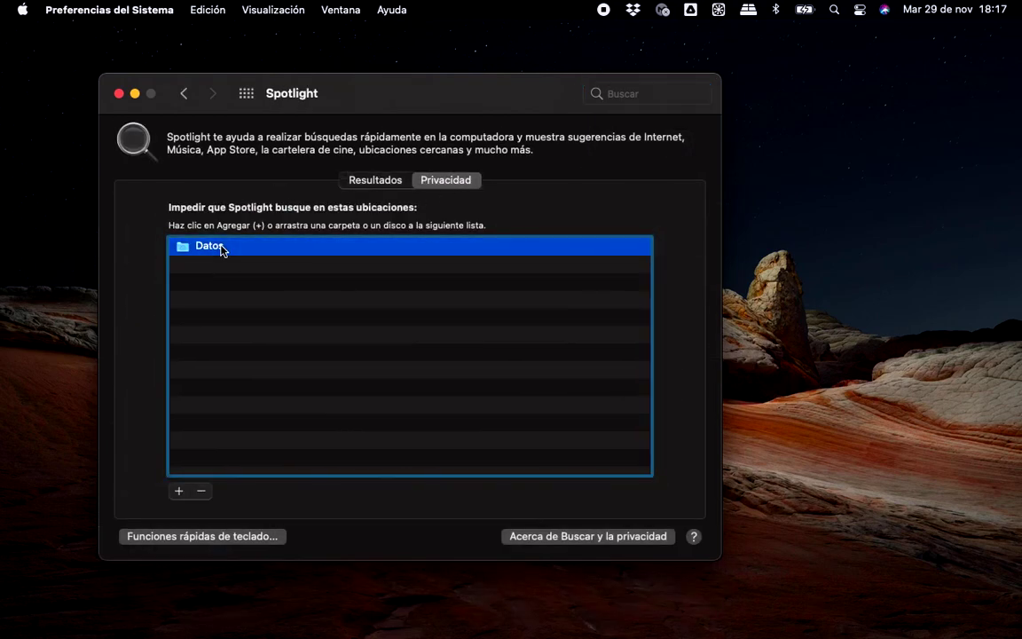
{"action": "left_click", "coordinate": [201, 491]}
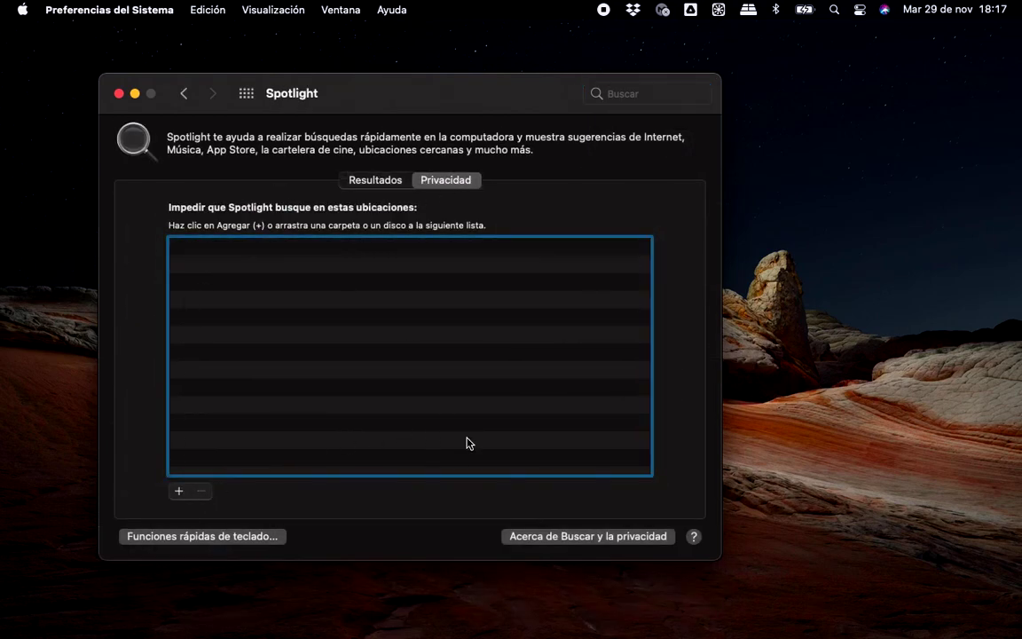
{"action": "key", "text": "super+q"}
{"action": "mouse_move", "coordinate": [50, 621]}
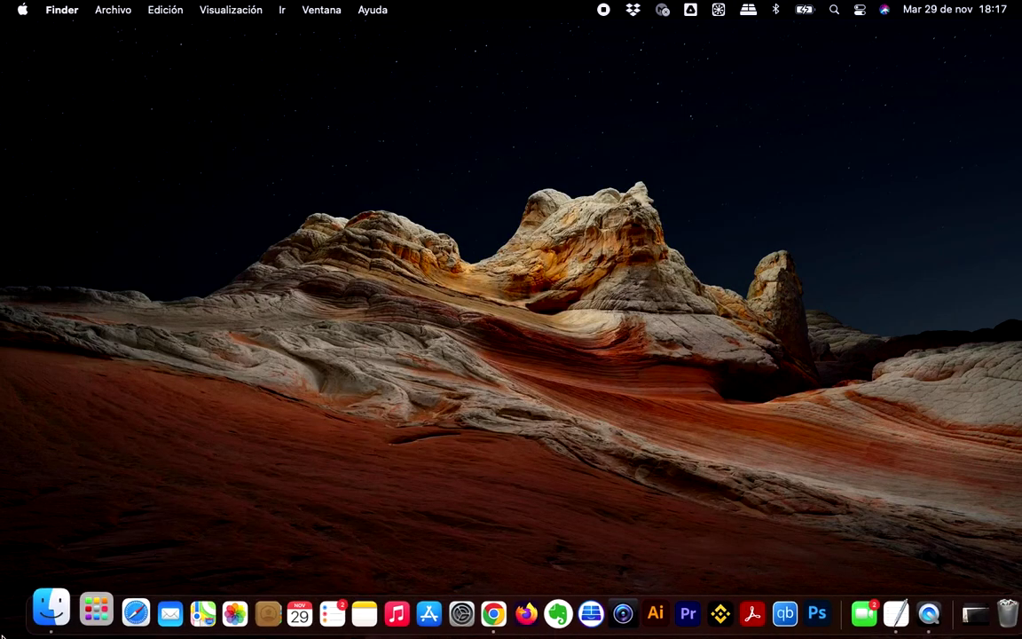
Open the Youtube - Originales folder on the Datos drive from the computer's top level and browse its contents
{"action": "left_click", "coordinate": [51, 614]}
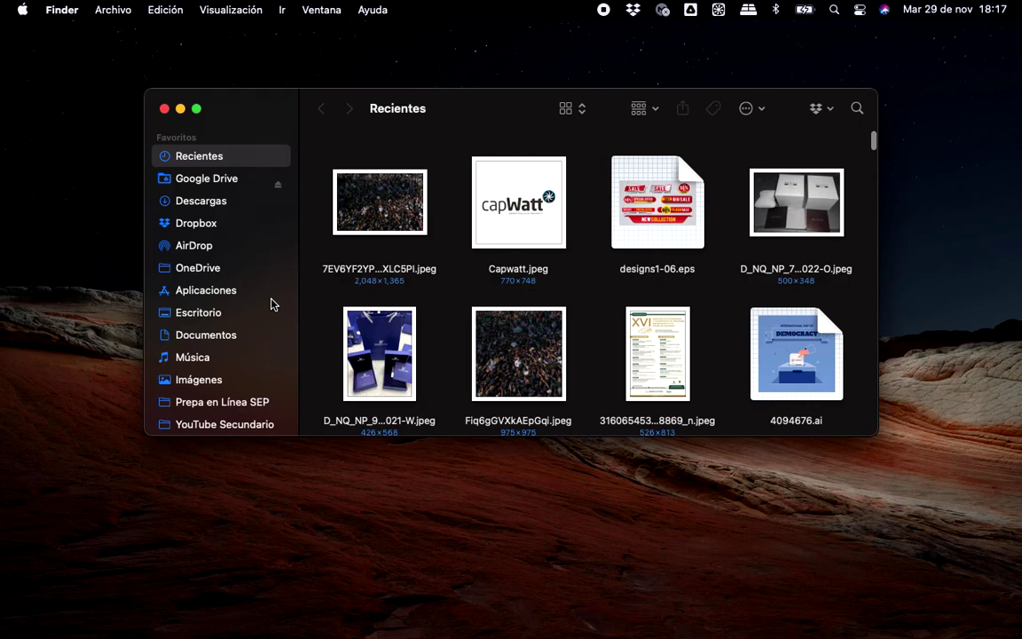
{"action": "scroll", "coordinate": [270, 304], "scroll_direction": "down", "scroll_amount": 4}
{"action": "scroll", "coordinate": [271, 304], "scroll_direction": "up", "scroll_amount": 5}
{"action": "left_click", "coordinate": [282, 10]}
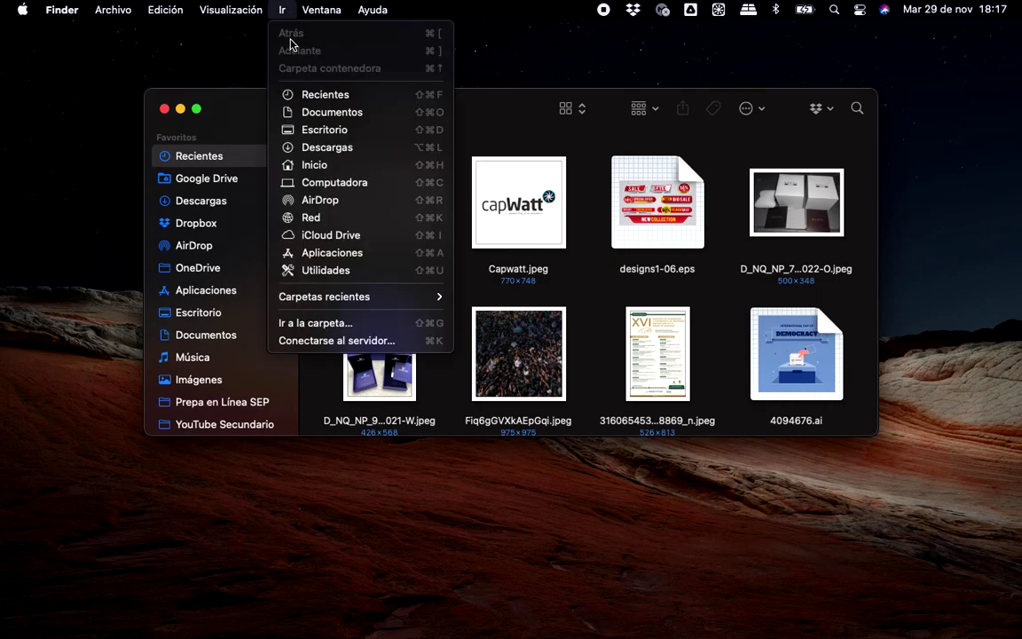
{"action": "left_click", "coordinate": [321, 181]}
{"action": "left_click", "coordinate": [718, 199]}
{"action": "double_click", "coordinate": [480, 200]}
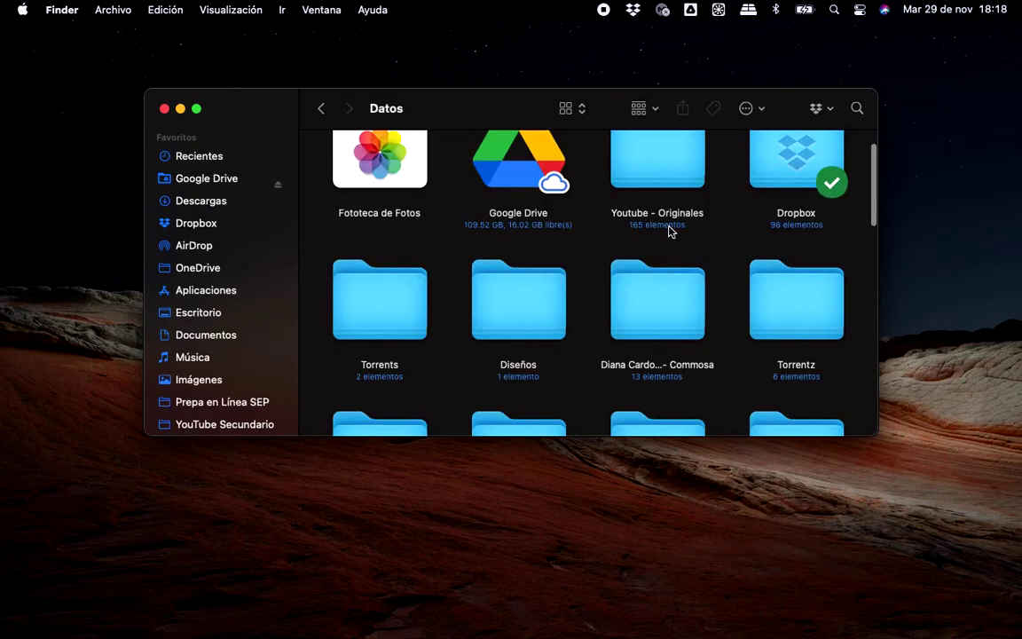
{"action": "double_click", "coordinate": [657, 156]}
{"action": "scroll", "coordinate": [571, 272], "scroll_direction": "down", "scroll_amount": 5}
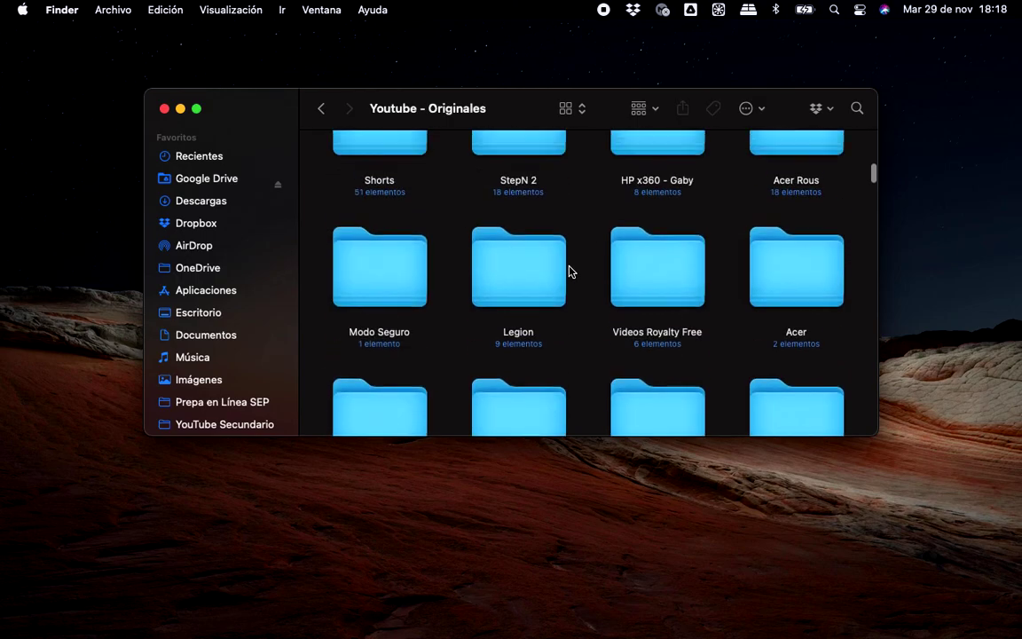
{"action": "scroll", "coordinate": [570, 271], "scroll_direction": "up", "scroll_amount": 10}
Search the Youtube - Originales folder for "png" and look through the results
{"action": "key", "text": "super+f"}
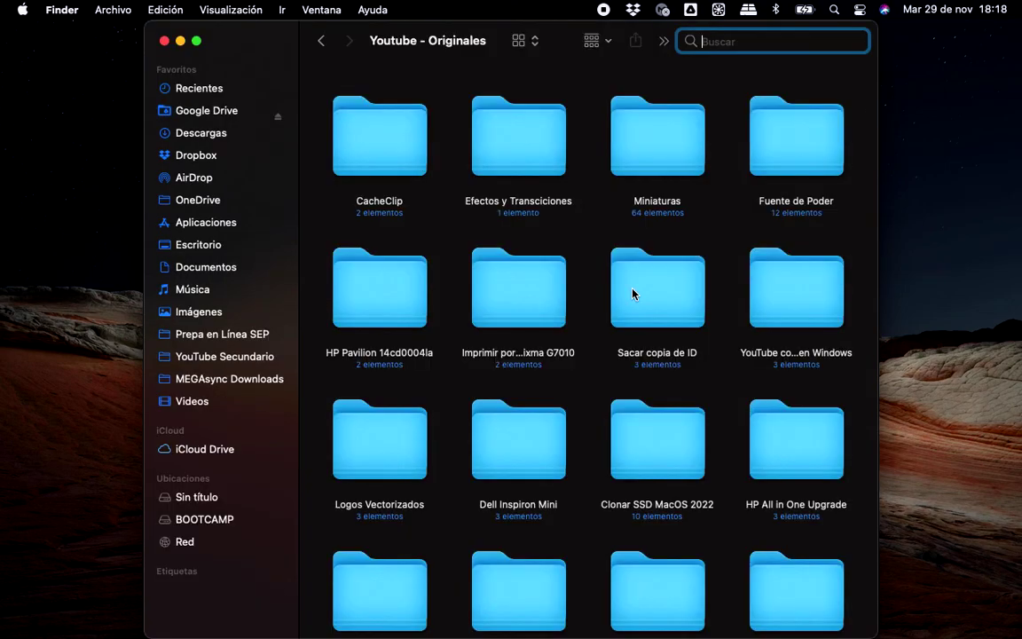
{"action": "type", "text": "png"}
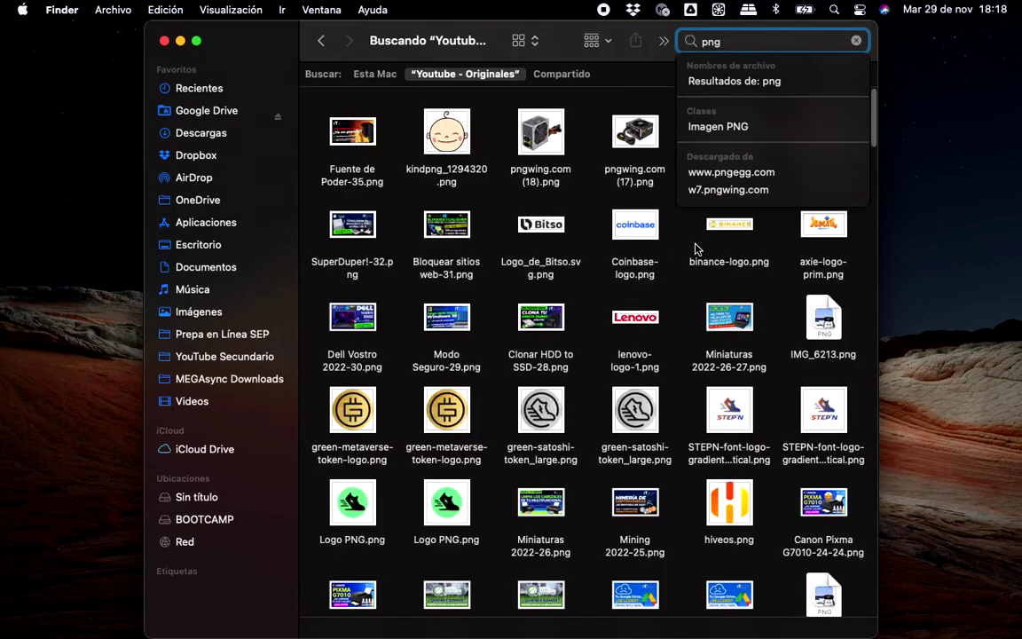
{"action": "left_click", "coordinate": [588, 205]}
{"action": "scroll", "coordinate": [585, 206], "scroll_direction": "down", "scroll_amount": 1}
{"action": "scroll", "coordinate": [586, 206], "scroll_direction": "down", "scroll_amount": 5}
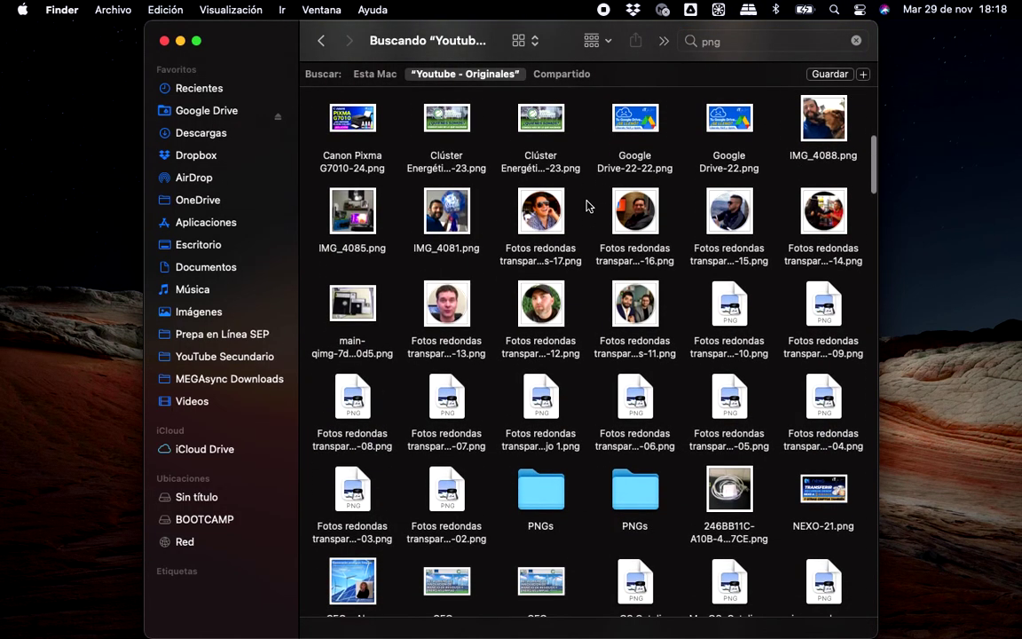
{"action": "scroll", "coordinate": [585, 206], "scroll_direction": "up", "scroll_amount": 5}
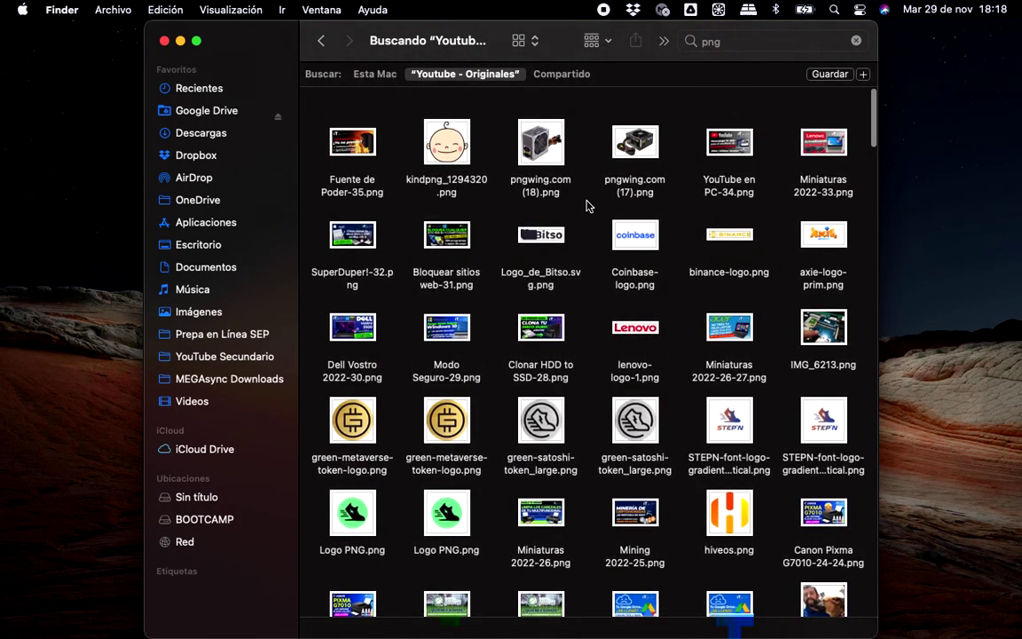
Search the Youtube - Originales folder for "jpg" and for "intro"
{"action": "left_click", "coordinate": [727, 42]}
{"action": "type", "text": "jpg"}
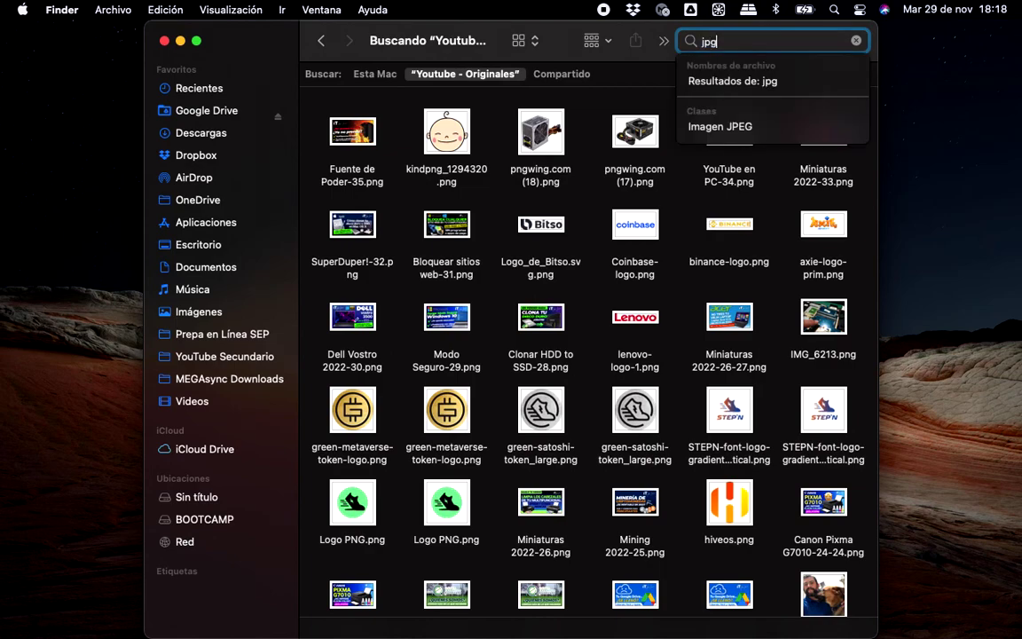
{"action": "key", "text": "Return"}
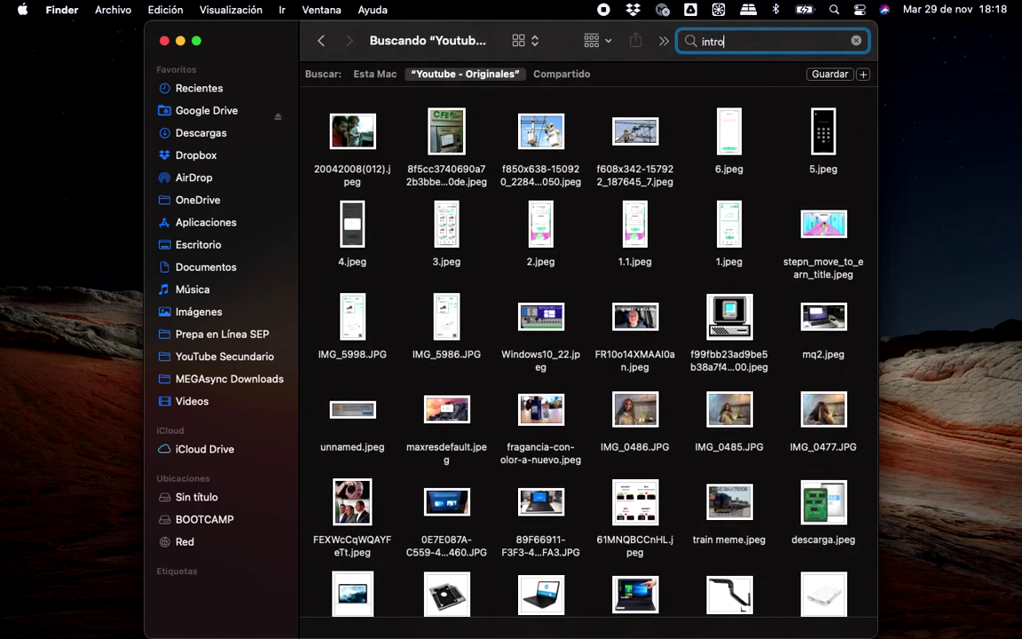
{"action": "mouse_move", "coordinate": [728, 155]}
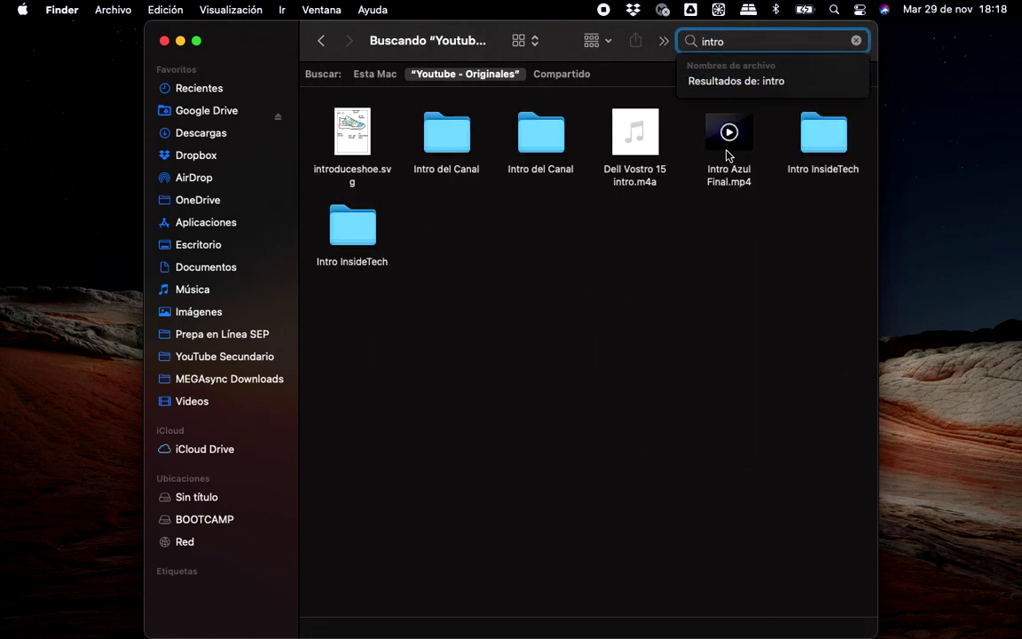
Search the Youtube - Originales folder for "sus" and widen the search to Esta Mac
{"action": "double_click", "coordinate": [734, 41]}
{"action": "type", "text": "sus"}
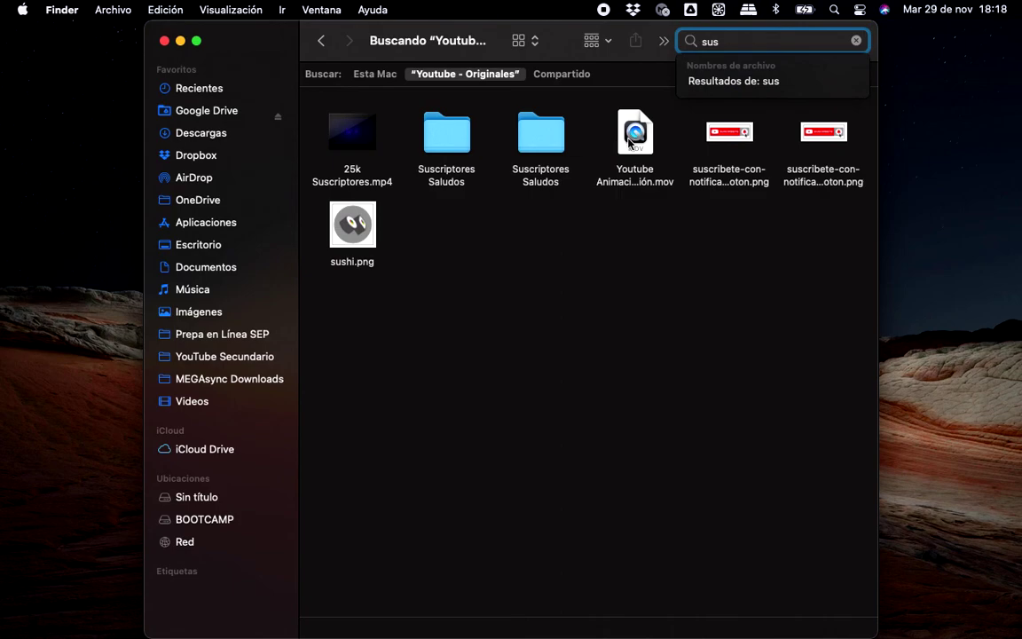
{"action": "left_click", "coordinate": [211, 76]}
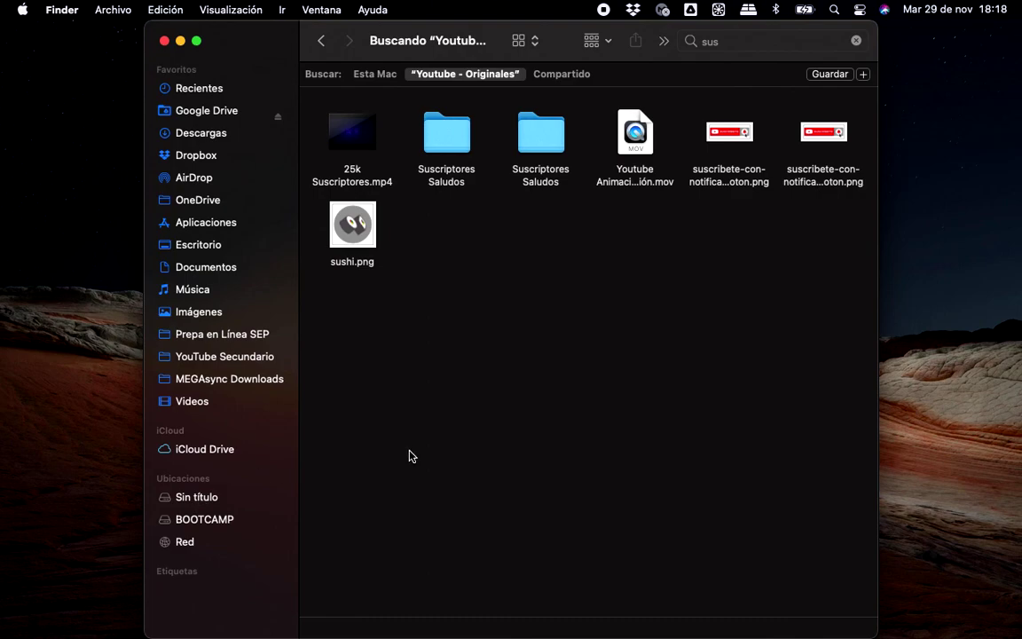
{"action": "left_click", "coordinate": [375, 75]}
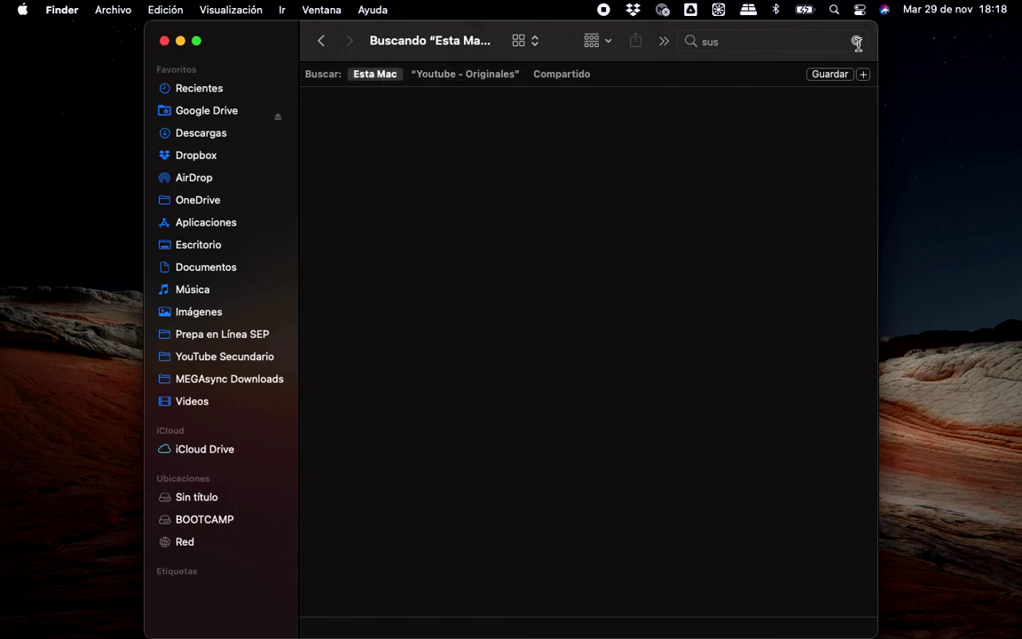
Clear the search, browse the folders in Youtube - Originales, and close the Finder window
{"action": "left_click", "coordinate": [857, 40]}
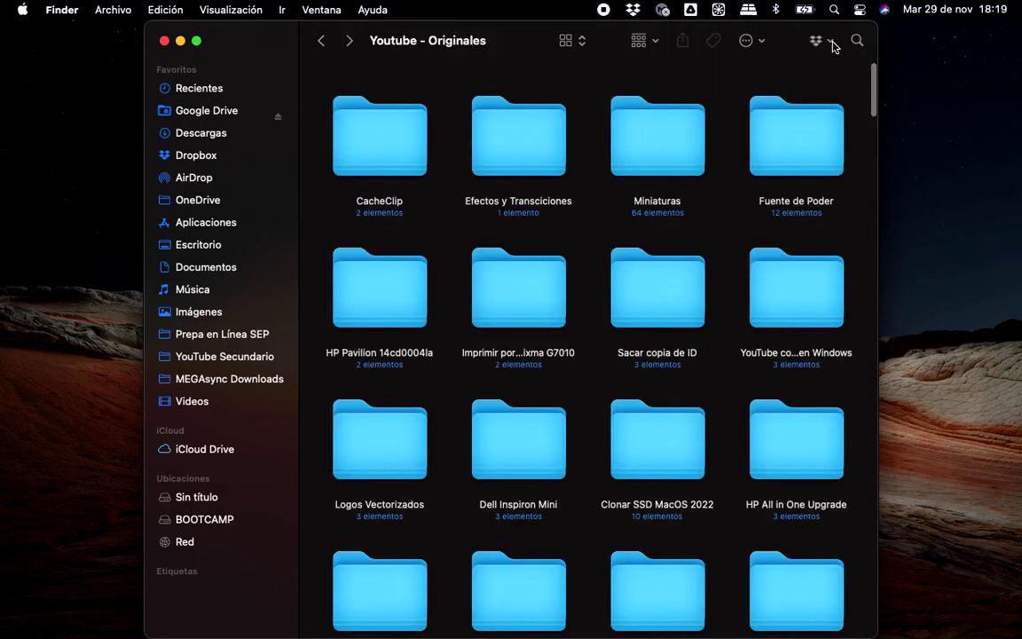
{"action": "scroll", "coordinate": [406, 157], "scroll_direction": "down", "scroll_amount": 1}
{"action": "scroll", "coordinate": [726, 420], "scroll_direction": "down", "scroll_amount": 15}
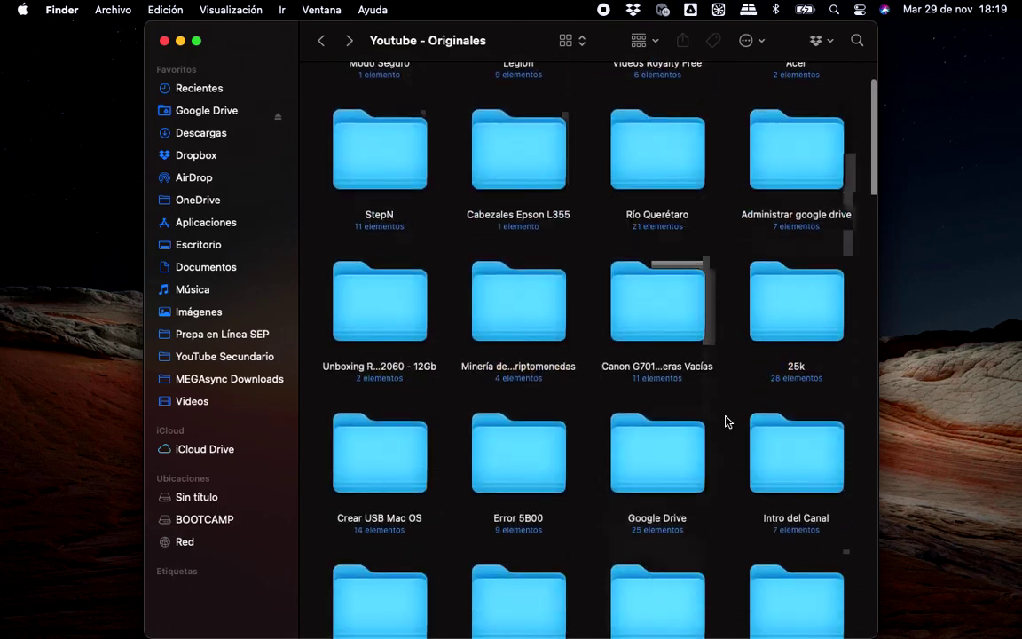
{"action": "scroll", "coordinate": [726, 421], "scroll_direction": "down", "scroll_amount": 3}
{"action": "key", "text": "super+w"}
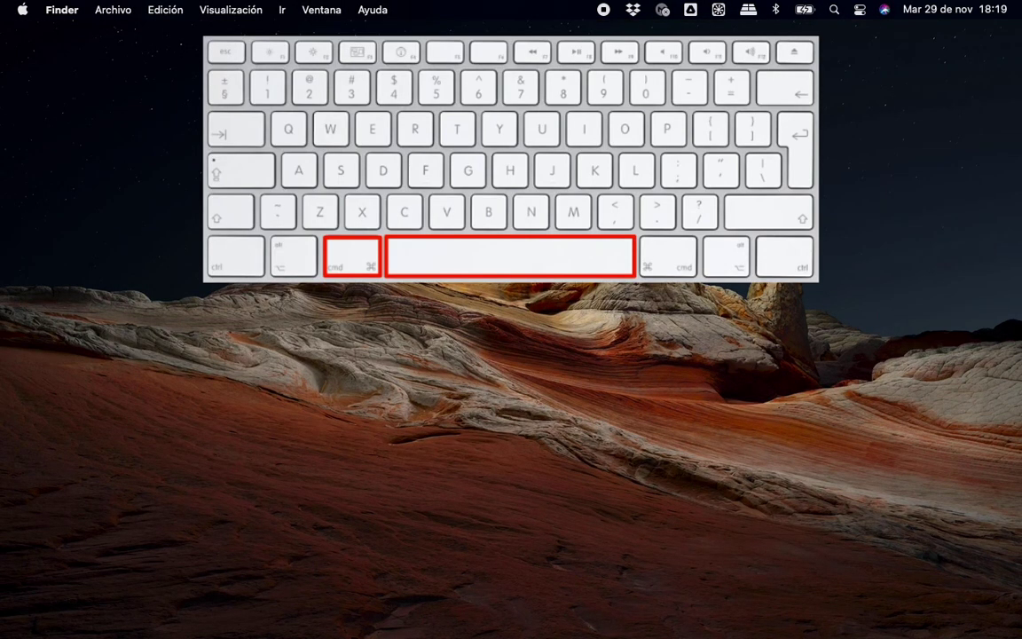
Search Spotlight for "quick" and move its window higher on the desktop to view the indexing progress
{"action": "key", "text": "super+space"}
{"action": "type", "text": "quick"}
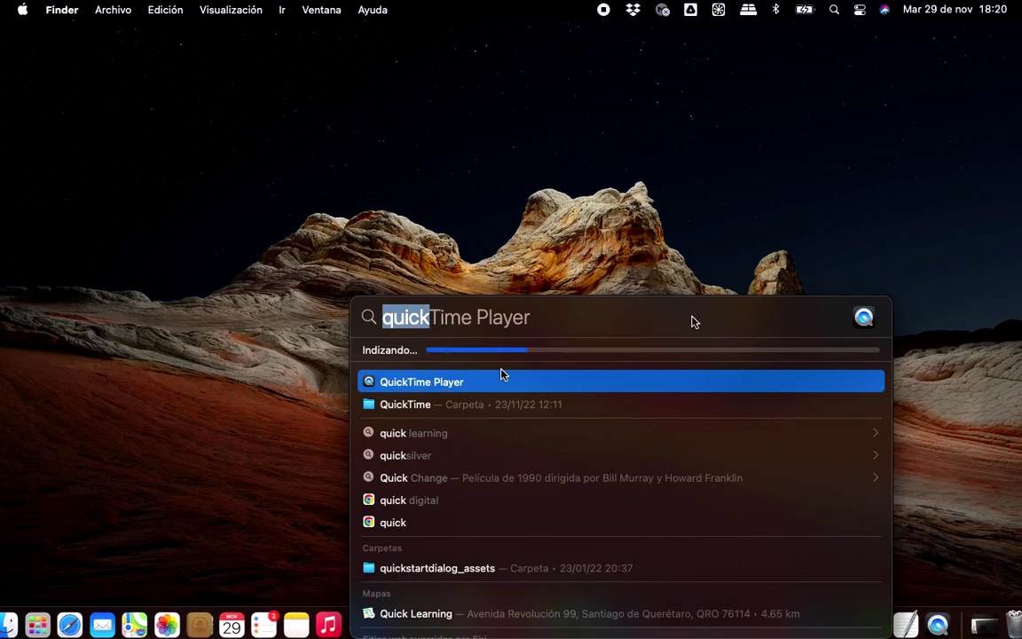
{"action": "left_click_drag", "start_coordinate": [691, 319], "coordinate": [680, 160]}
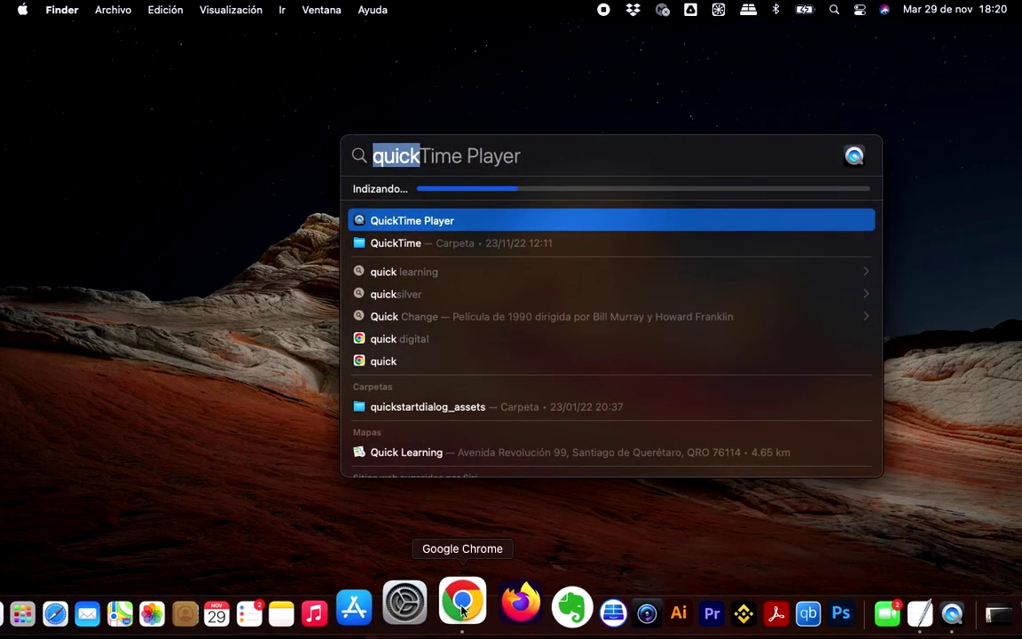
Add the Descargas folder to Spotlight's Privacidad list of excluded locations in Preferencias del Sistema
{"action": "left_click", "coordinate": [433, 596]}
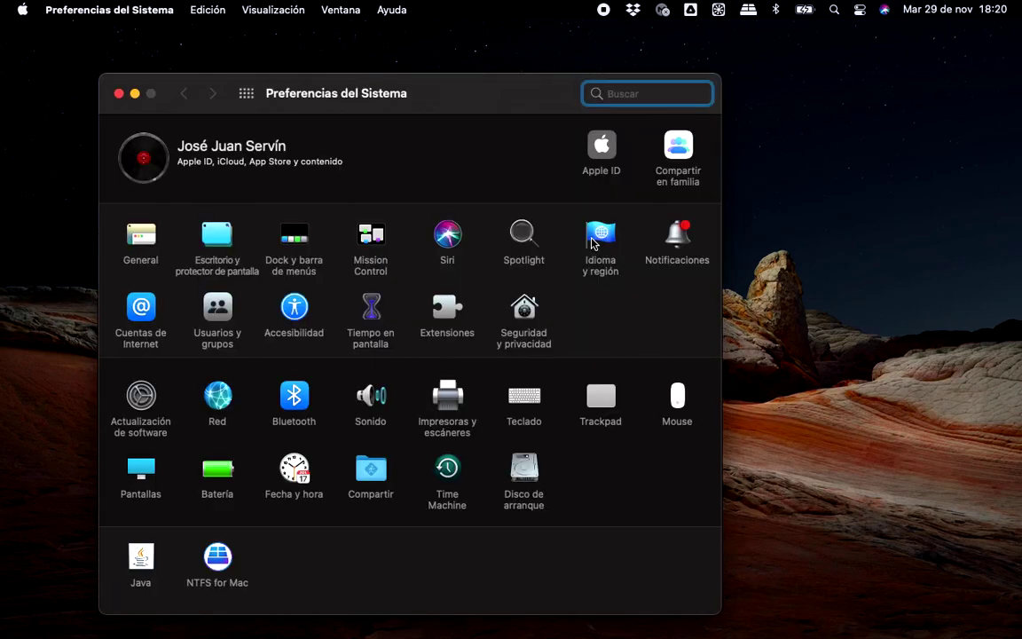
{"action": "left_click", "coordinate": [524, 235]}
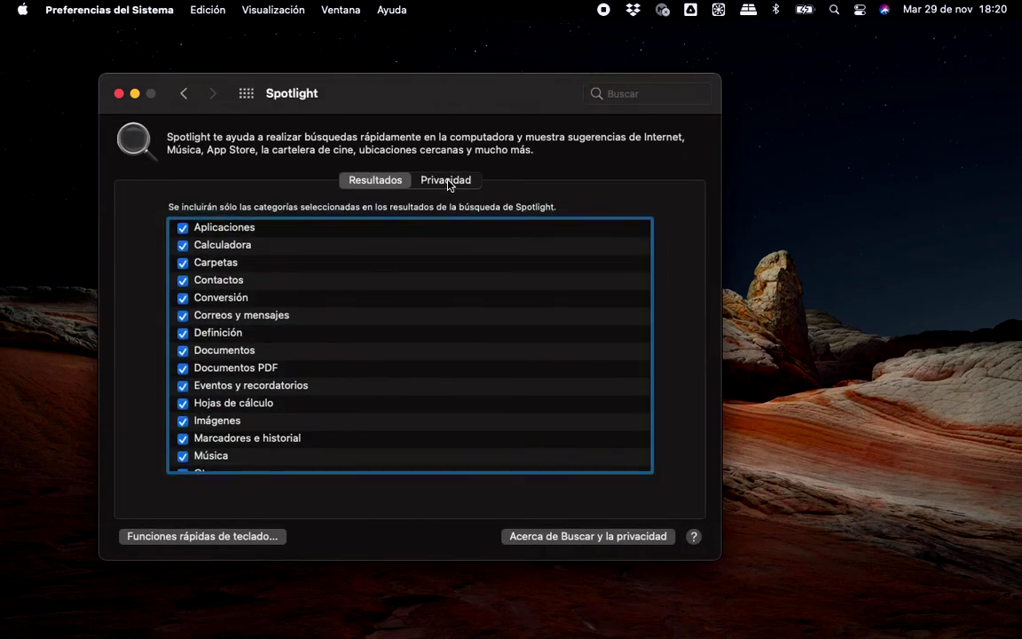
{"action": "left_click", "coordinate": [448, 182]}
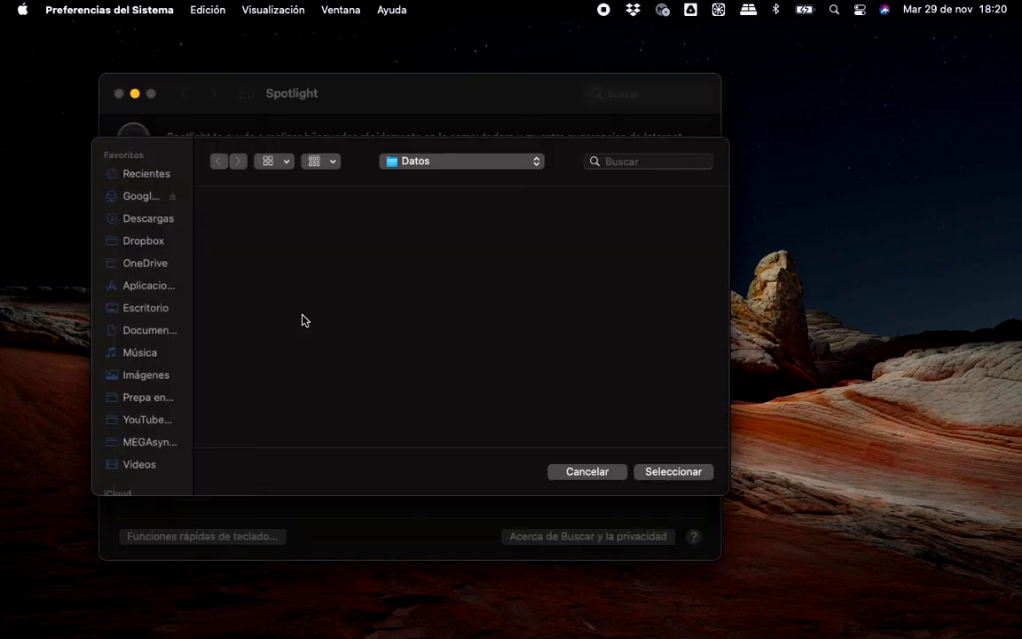
{"action": "left_click", "coordinate": [335, 254]}
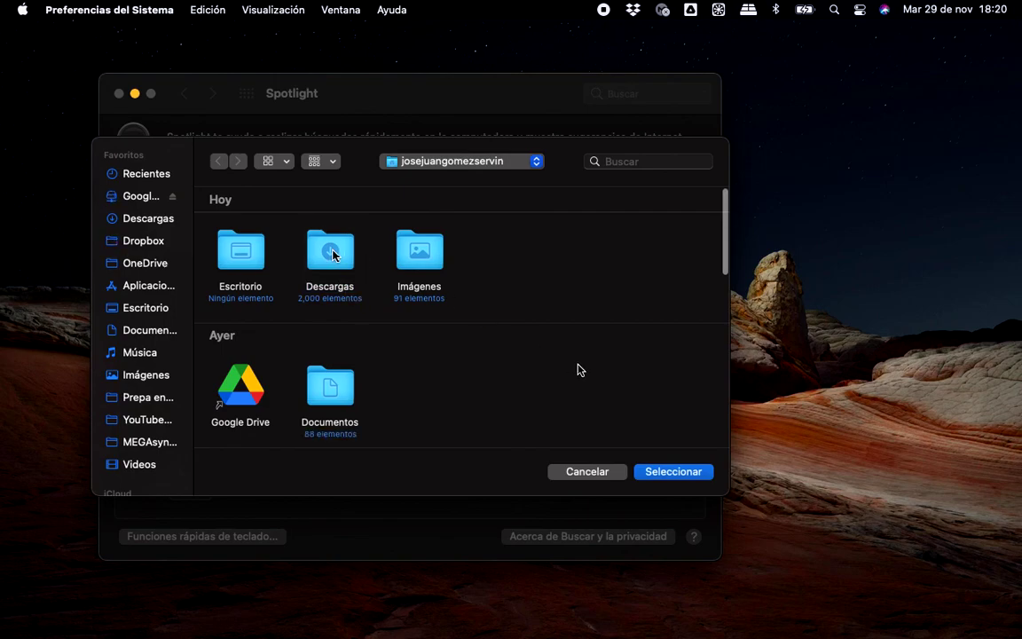
{"action": "left_click", "coordinate": [664, 470]}
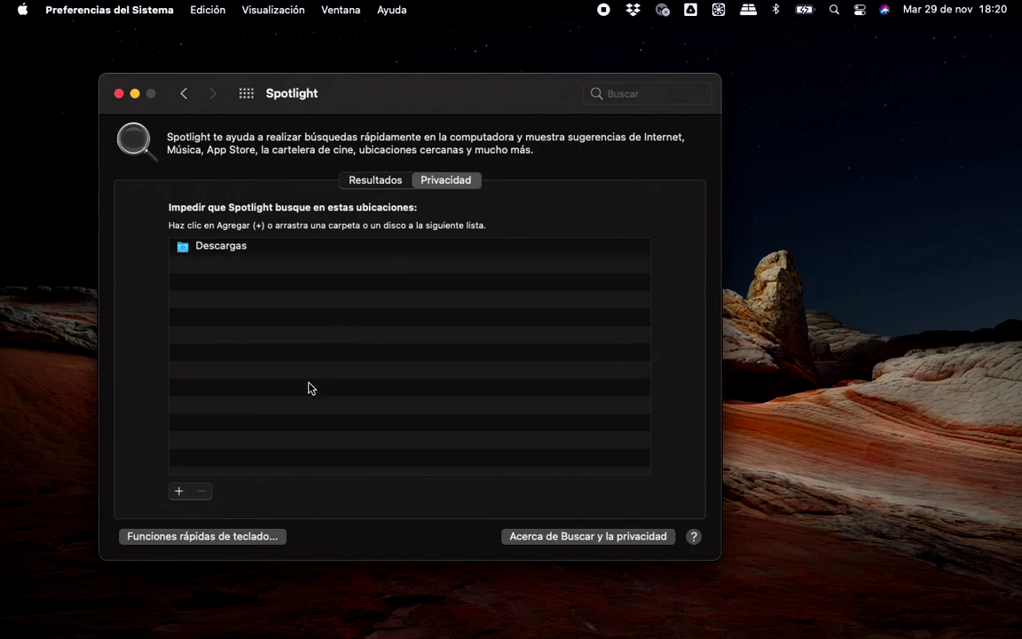
Remove Descargas from Spotlight's excluded locations and close Preferencias del Sistema
{"action": "left_click", "coordinate": [226, 252]}
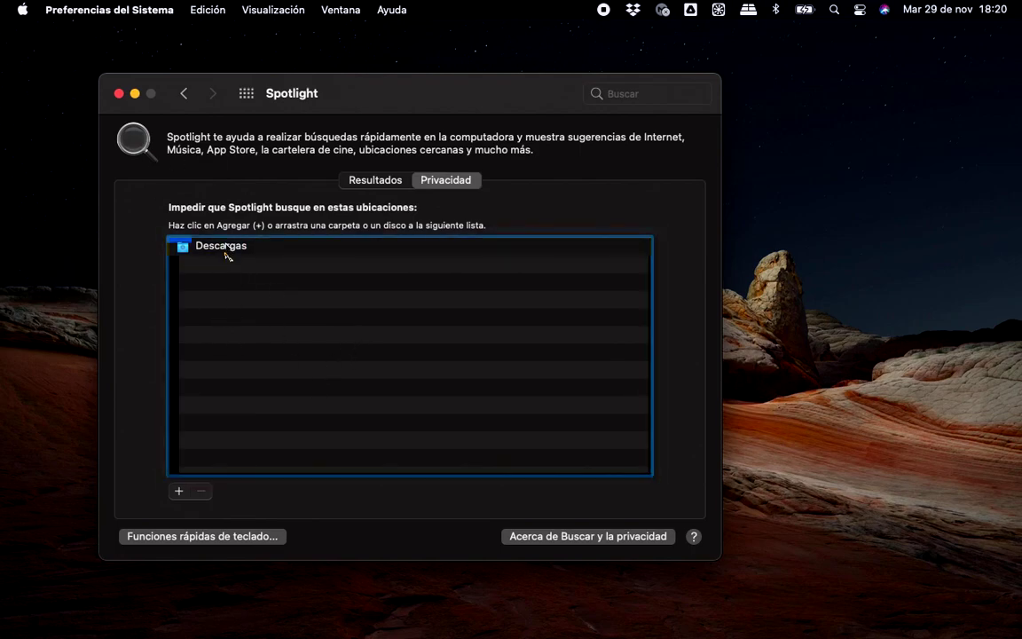
{"action": "left_click", "coordinate": [201, 493]}
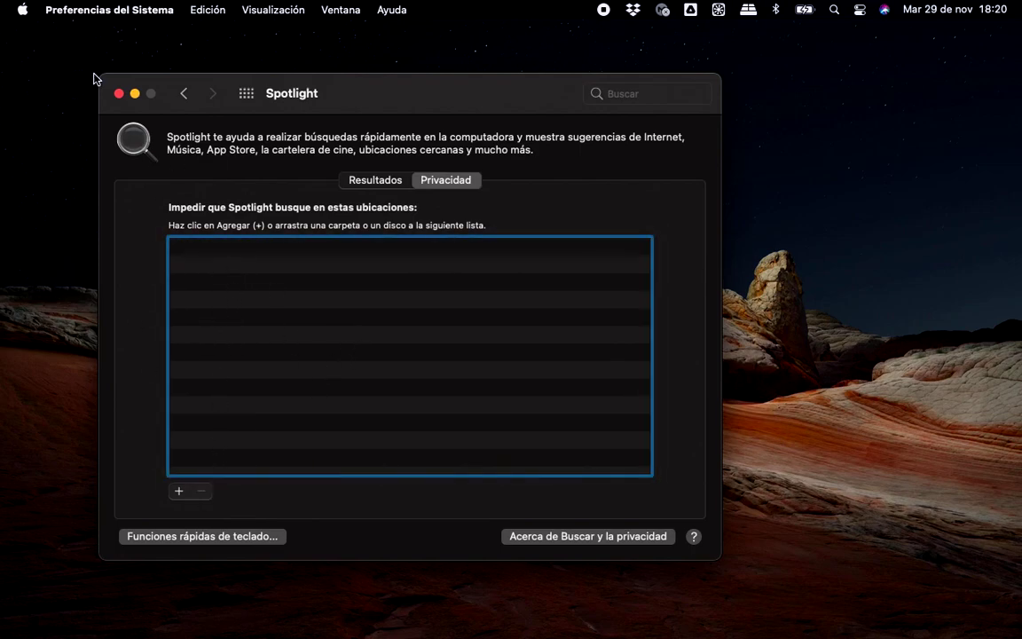
{"action": "left_click", "coordinate": [118, 93]}
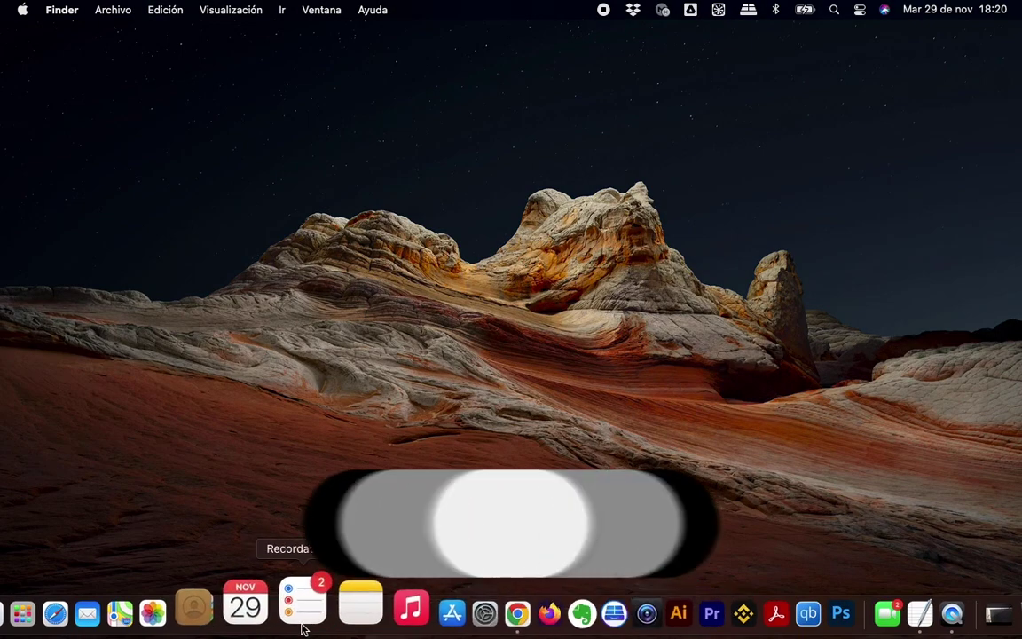
Reopen the Spotlight search to check the indexing progress
{"action": "key", "text": "super+space"}
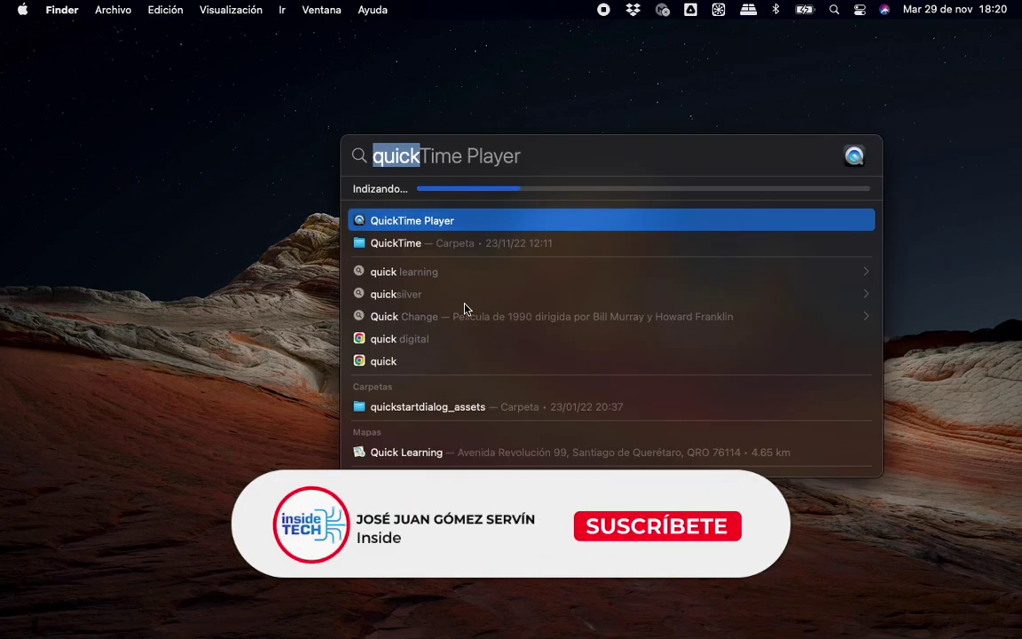